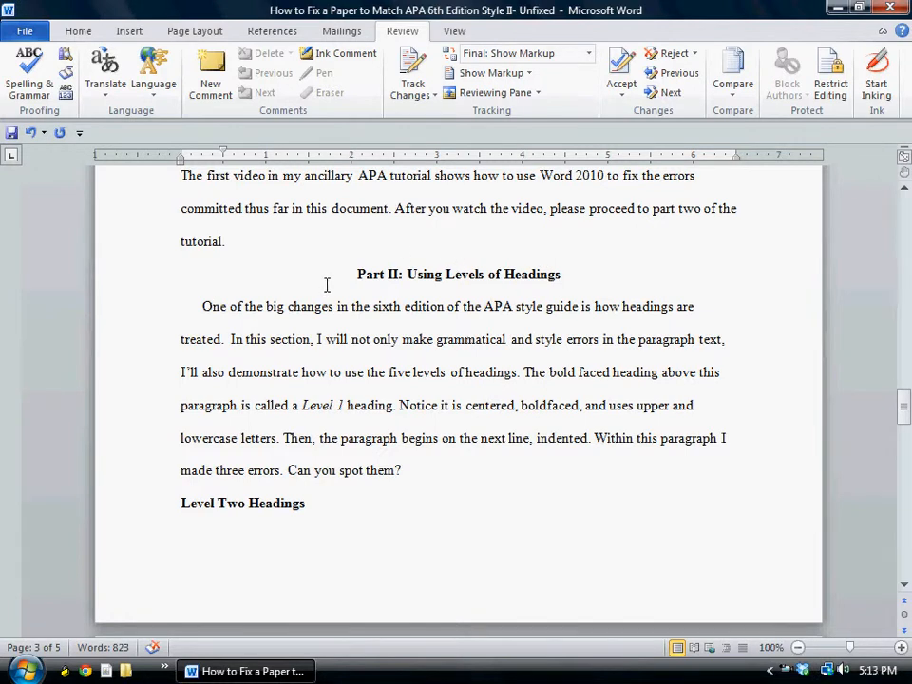
# Look through the document from the Part II heading to the end of the level 3 heading paragraph
pyautogui.scroll(-3, 328, 284)
pyautogui.scroll(-3, 330, 283)
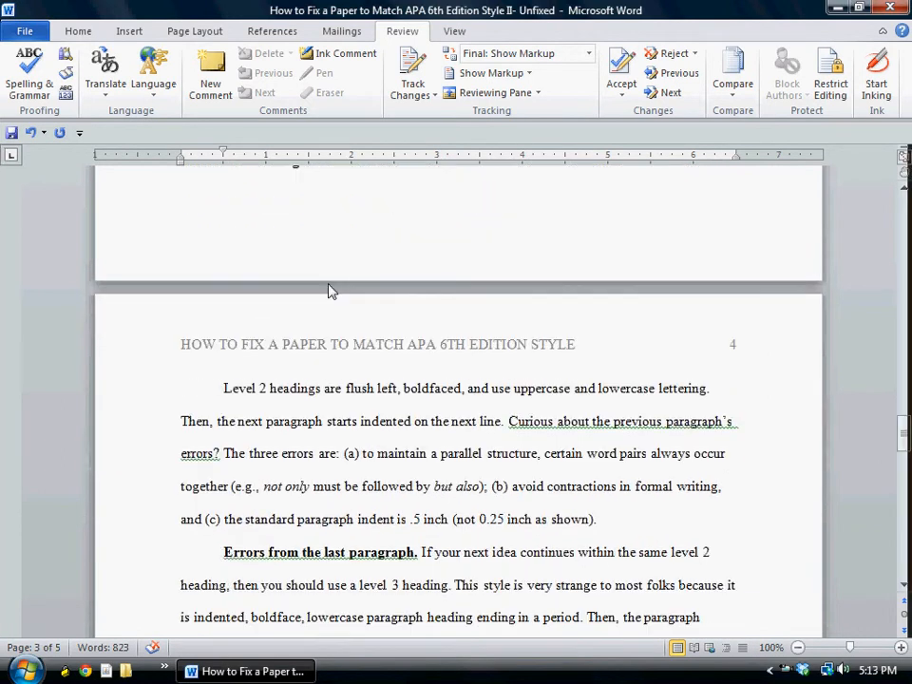
pyautogui.scroll(-3, 328, 290)
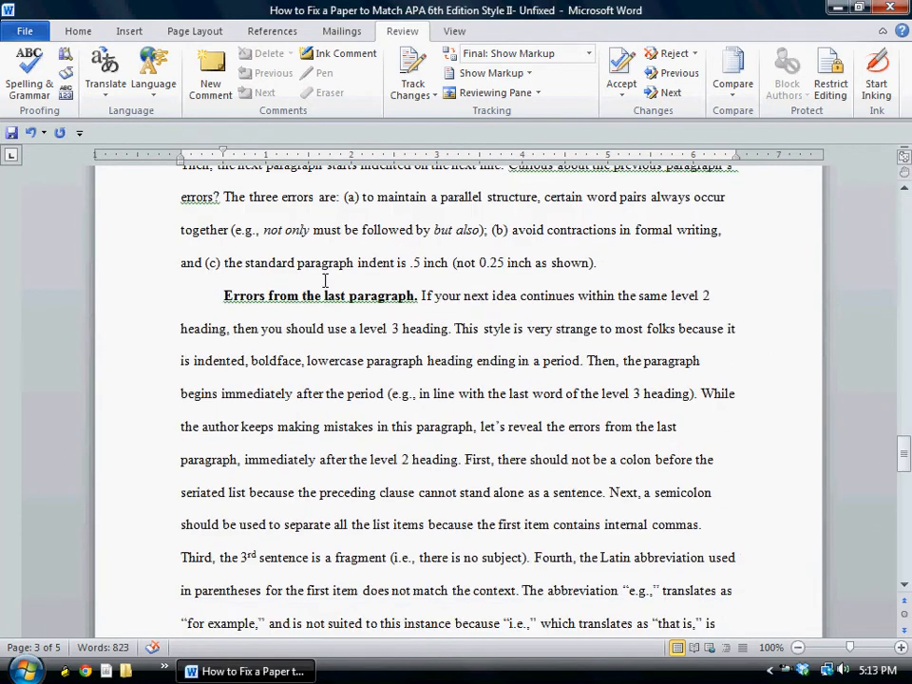
pyautogui.scroll(20, 325, 282)
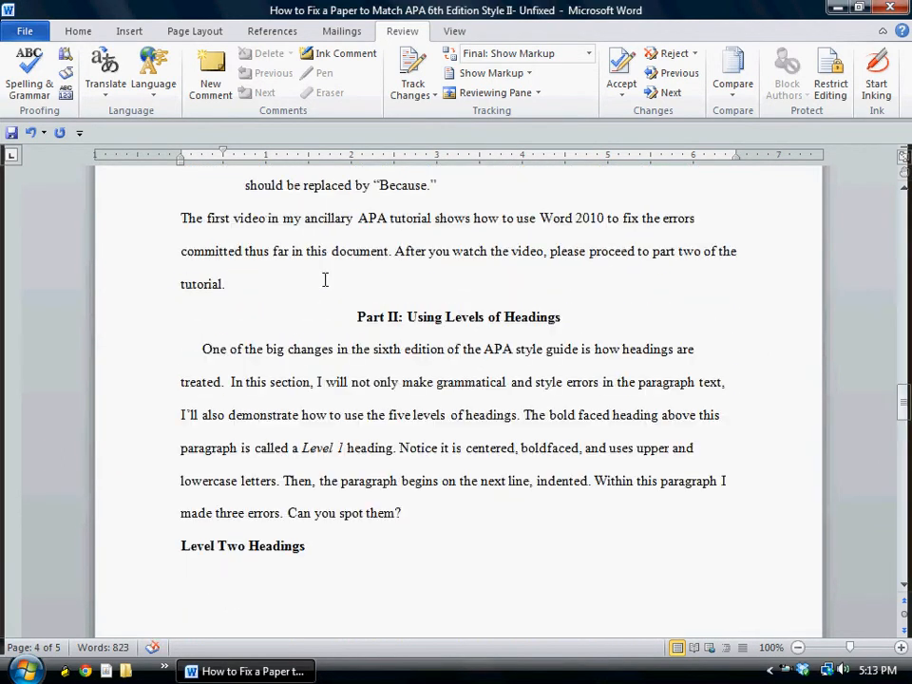
pyautogui.scroll(3, 325, 282)
pyautogui.scroll(-15, 319, 275)
pyautogui.scroll(-10, 314, 268)
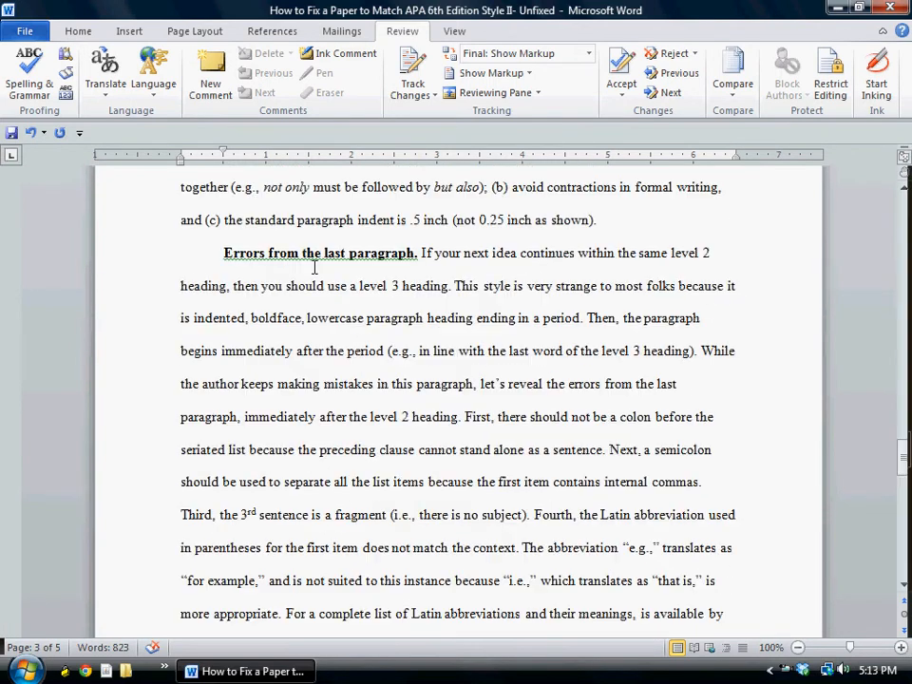
pyautogui.scroll(-3, 314, 269)
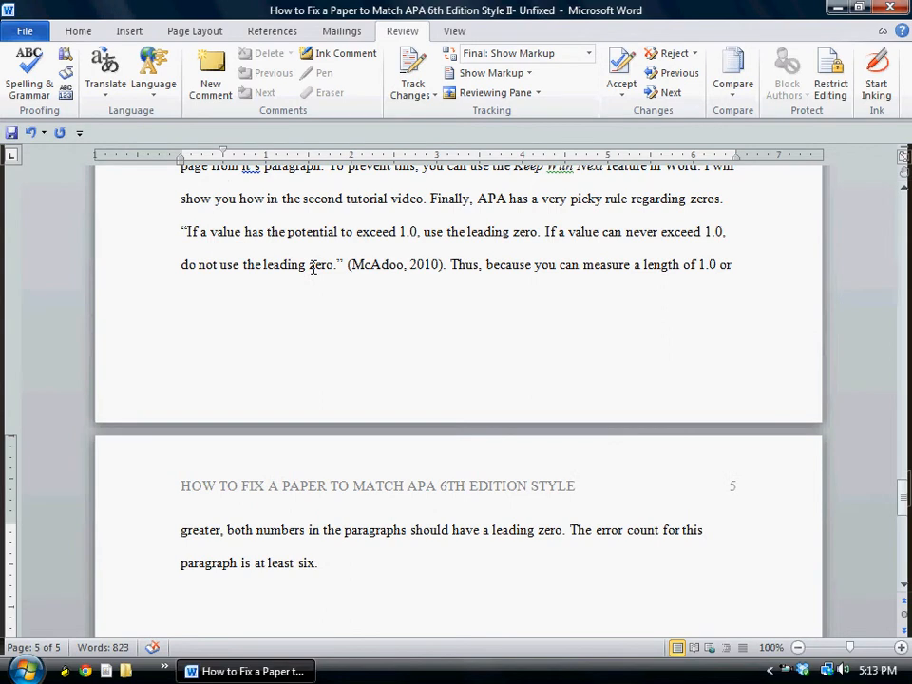
pyautogui.scroll(7, 315, 270)
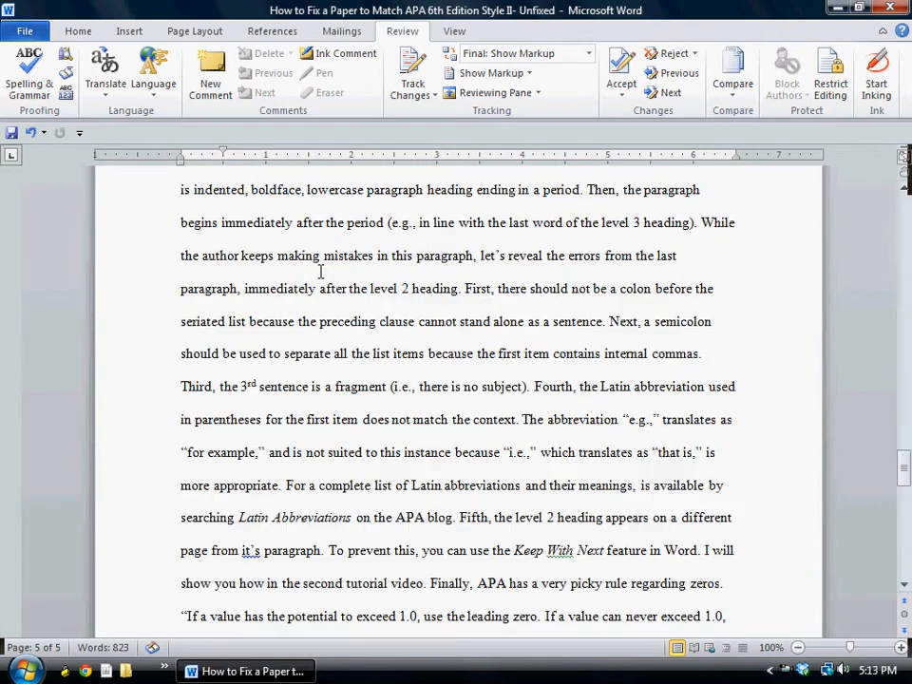
pyautogui.scroll(5, 321, 272)
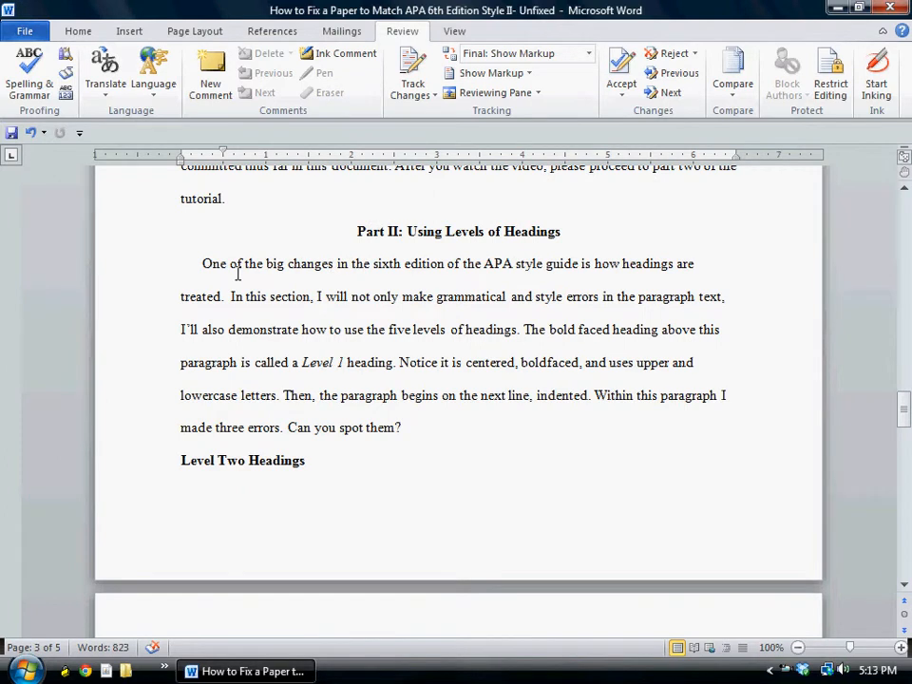
# Set the first-line indent of the paragraph under the Part II heading to 0.5 inch
pyautogui.click(189, 263)
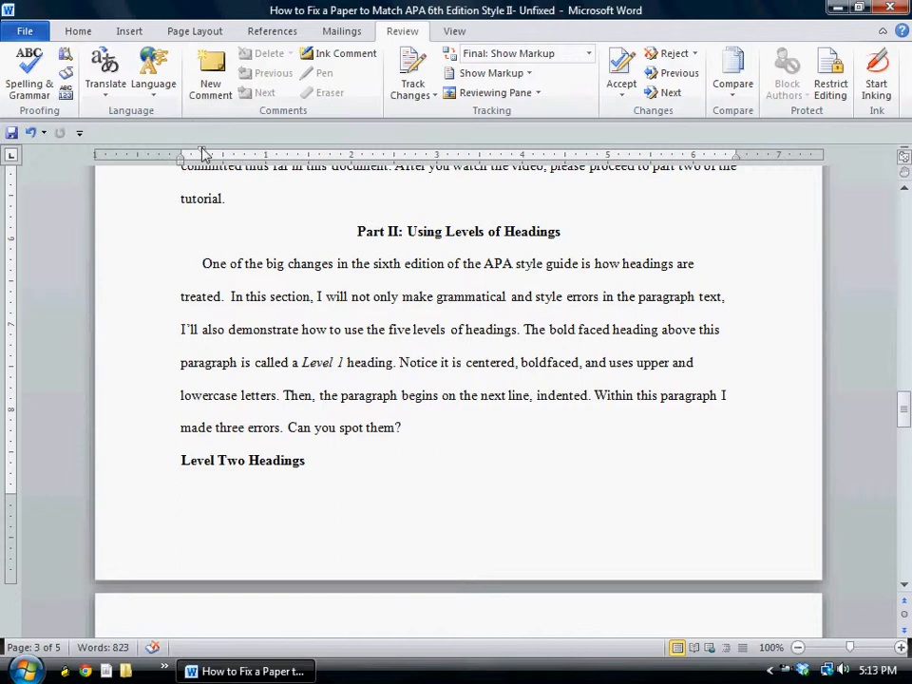
pyautogui.moveTo(203, 153); pyautogui.dragTo(224, 154)
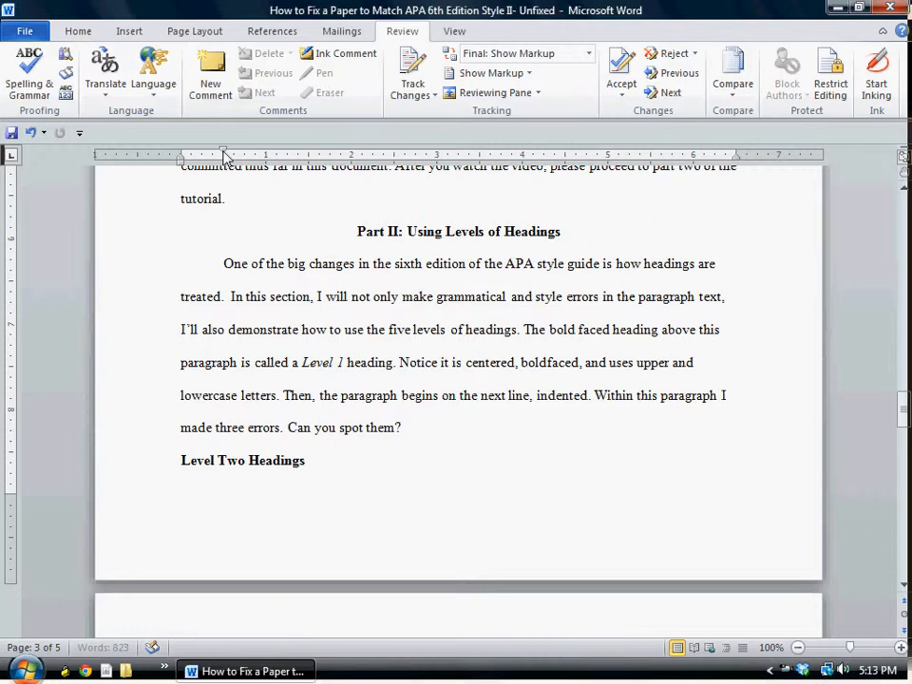
pyautogui.hotkey('ctrl', 'z')
pyautogui.moveTo(221, 152); pyautogui.dragTo(202, 154)
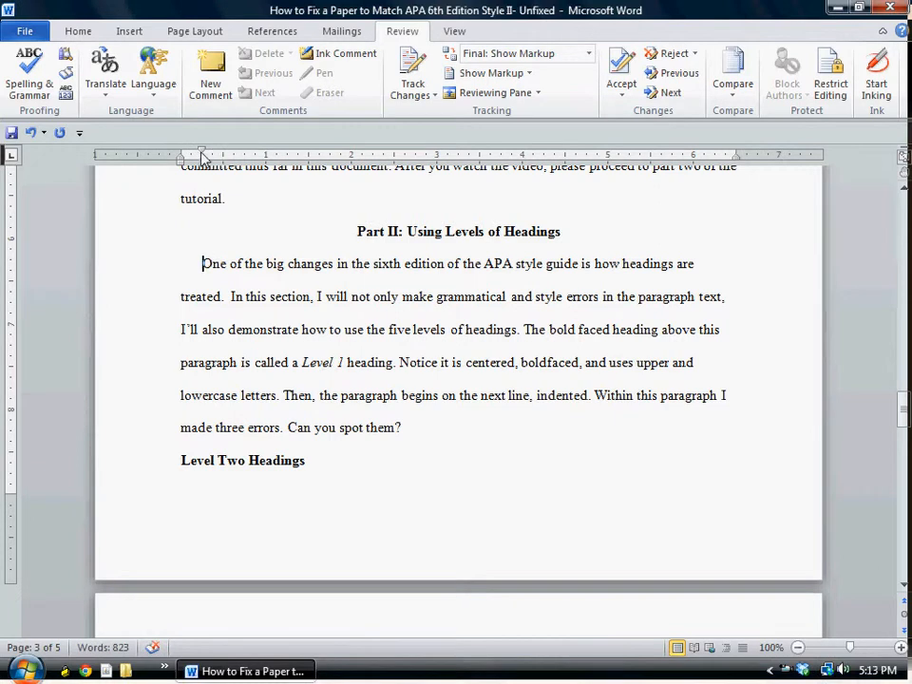
pyautogui.moveTo(208, 152); pyautogui.dragTo(221, 153)
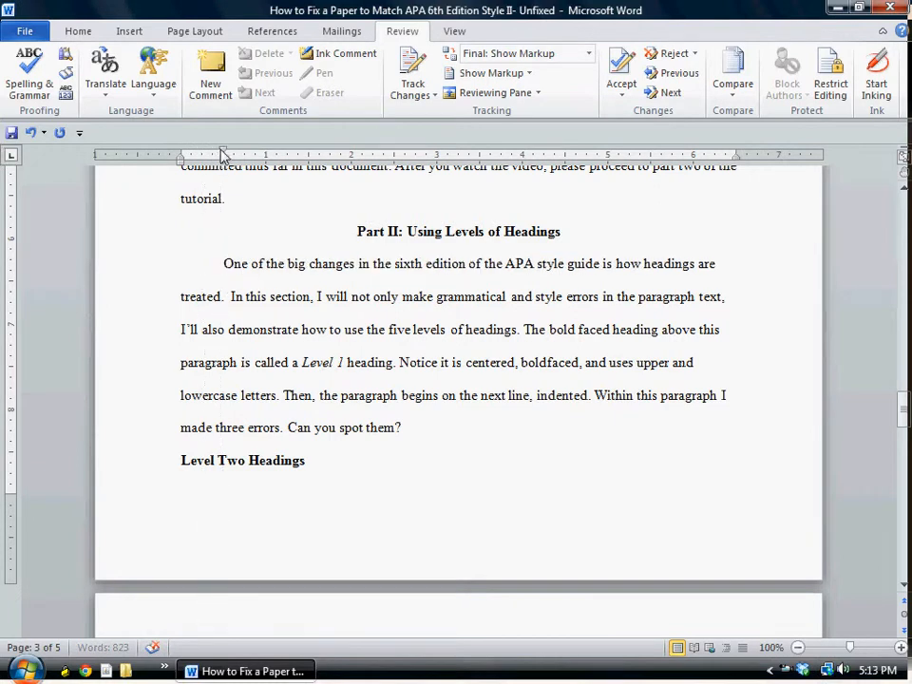
# Start a new empty paragraph after "Can you spot them?" and undo it
pyautogui.click(426, 423)
pyautogui.press('Return')
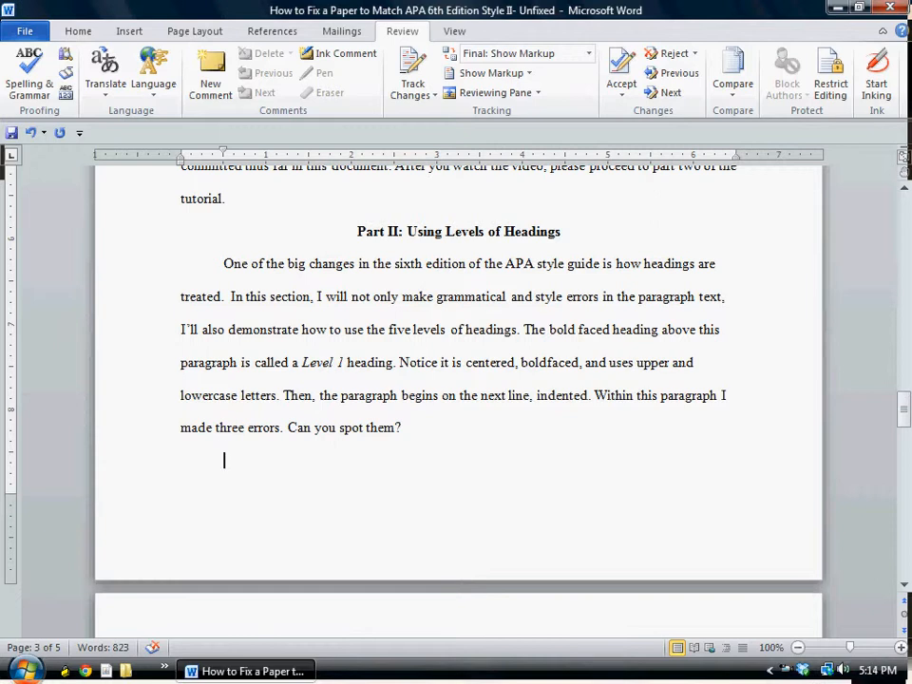
pyautogui.hotkey('ctrl', 'z')
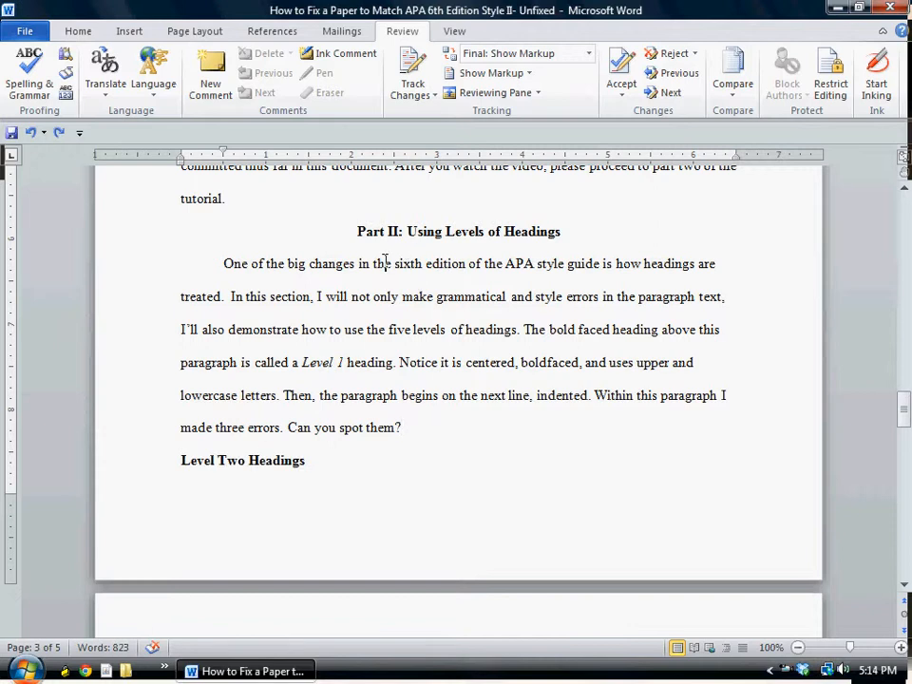
# Read through the first sentences of the paragraph under the Part II heading word by word
pyautogui.click(222, 264)
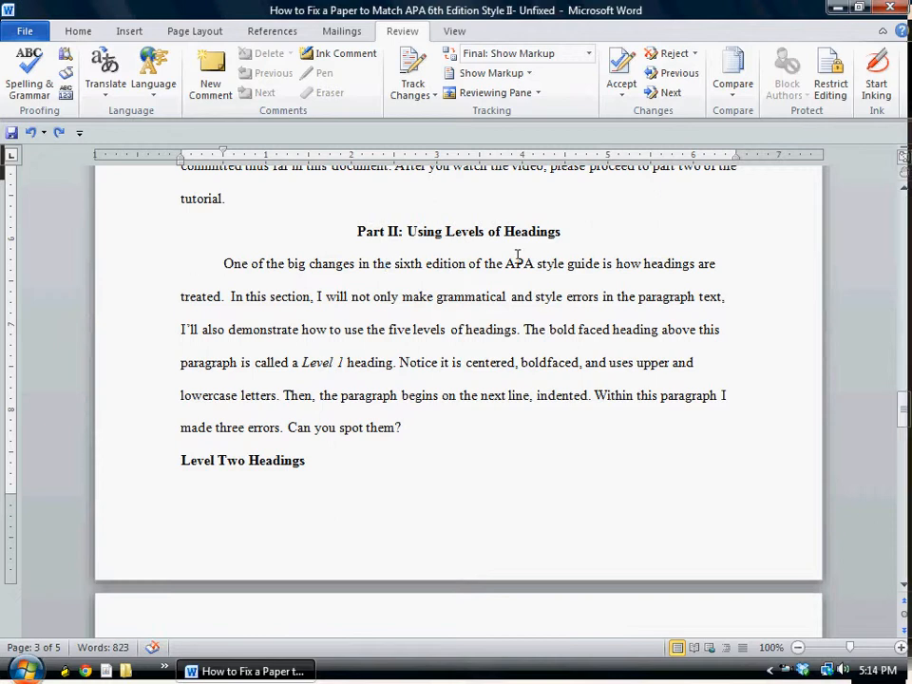
pyautogui.press('Right')
pyautogui.press('Right')
pyautogui.press('Right')
pyautogui.press('Right')
pyautogui.press('Right')
pyautogui.press('Right')
pyautogui.press('Right')
pyautogui.press('Right')
pyautogui.press('Right')
pyautogui.press('Right')
pyautogui.press('Right')
pyautogui.press('Right')
pyautogui.press('Right')
pyautogui.press('Right')
pyautogui.press('Right')
pyautogui.hotkey('ctrl', 'Right')
pyautogui.hotkey('ctrl', 'Right')
pyautogui.hotkey('ctrl', 'Right')
pyautogui.hotkey('ctrl', 'Right')
pyautogui.hotkey('ctrl', 'Right')
pyautogui.hotkey('ctrl', 'Right')
pyautogui.hotkey('ctrl', 'Right')
pyautogui.hotkey('ctrl', 'Right')
pyautogui.hotkey('ctrl', 'Right')
pyautogui.hotkey('ctrl', 'Right')
pyautogui.hotkey('ctrl', 'Right')
pyautogui.hotkey('ctrl', 'Right')
pyautogui.hotkey('ctrl', 'Right')
pyautogui.hotkey('ctrl', 'Right')
pyautogui.hotkey('ctrl', 'Right')
pyautogui.hotkey('ctrl', 'Right')
pyautogui.hotkey('ctrl', 'Right')
pyautogui.hotkey('ctrl', 'Right')
pyautogui.hotkey('ctrl', 'Right')
pyautogui.hotkey('ctrl', 'Right')
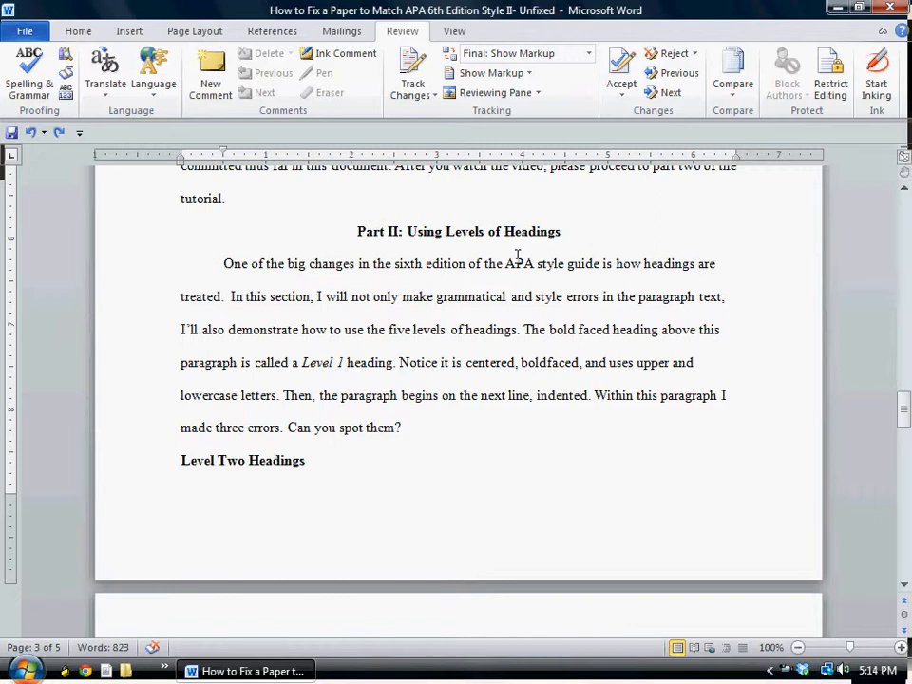
pyautogui.hotkey('ctrl', 'Right')
pyautogui.hotkey('ctrl', 'Right')
pyautogui.hotkey('ctrl', 'Right')
pyautogui.hotkey('ctrl', 'Right')
pyautogui.hotkey('ctrl', 'Right')
pyautogui.hotkey('ctrl', 'Right')
pyautogui.hotkey('ctrl', 'Right')
pyautogui.hotkey('ctrl', 'Right')
pyautogui.hotkey('ctrl', 'Right')
pyautogui.hotkey('ctrl', 'Right')
pyautogui.hotkey('ctrl', 'Right')
pyautogui.hotkey('ctrl', 'Right')
pyautogui.hotkey('ctrl', 'Right')
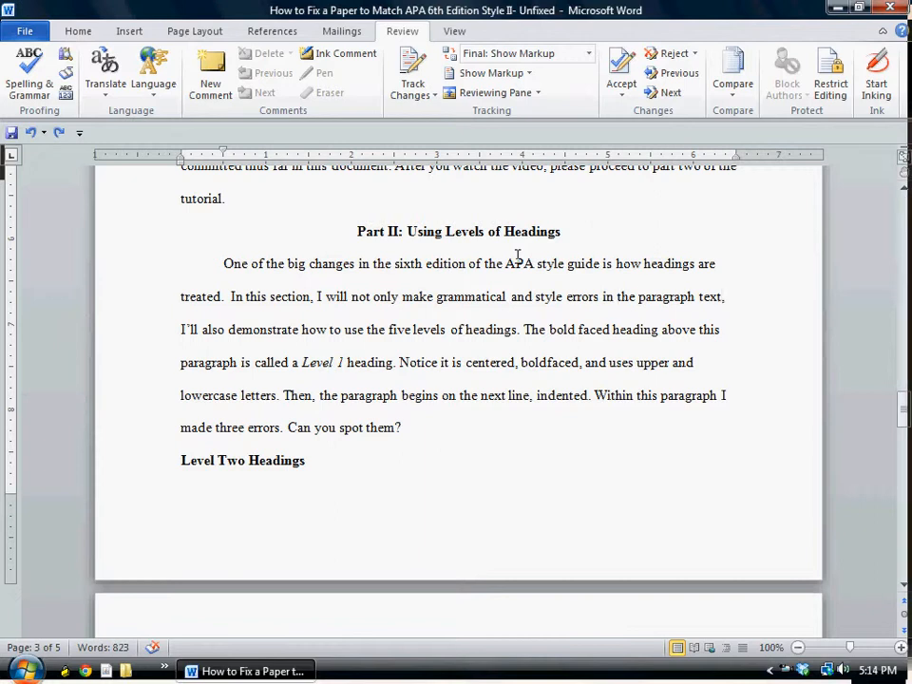
# Select the phrase "not only" in the second sentence of the Part II paragraph
pyautogui.hotkey('ctrl', 'Left')
pyautogui.hotkey('ctrl', 'Left')
pyautogui.hotkey('ctrl', 'Left')
pyautogui.hotkey('ctrl', 'Left')
pyautogui.hotkey('ctrl', 'Left')
pyautogui.hotkey('ctrl', 'Left')
pyautogui.hotkey('ctrl', 'Left')
pyautogui.hotkey('ctrl', 'Left')
pyautogui.hotkey('ctrl', 'Left')
pyautogui.hotkey('ctrl', 'Left')
pyautogui.hotkey('ctrl', 'Left')
pyautogui.hotkey('ctrl', 'shift', 'Right')
pyautogui.hotkey('ctrl', 'shift', 'Right')
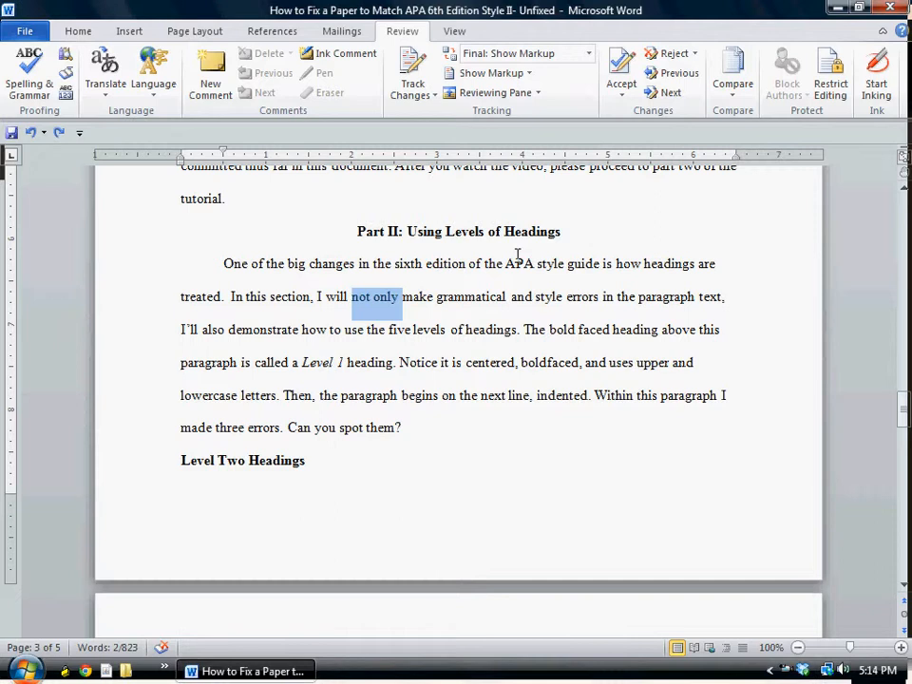
# Replace "I'll" with "but" and insert "I will" before "demonstrate", making the clause read "but also I will demonstrate"
pyautogui.press('Down')
pyautogui.hotkey('ctrl', 'Left')
pyautogui.hotkey('ctrl', 'Left')
pyautogui.hotkey('ctrl', 'Left')
pyautogui.hotkey('ctrl', 'Left')
pyautogui.hotkey('ctrl', 'Left')
pyautogui.hotkey('ctrl', 'Left')
pyautogui.hotkey('ctrl', 'Left')
pyautogui.hotkey('ctrl', 'shift', 'Left')
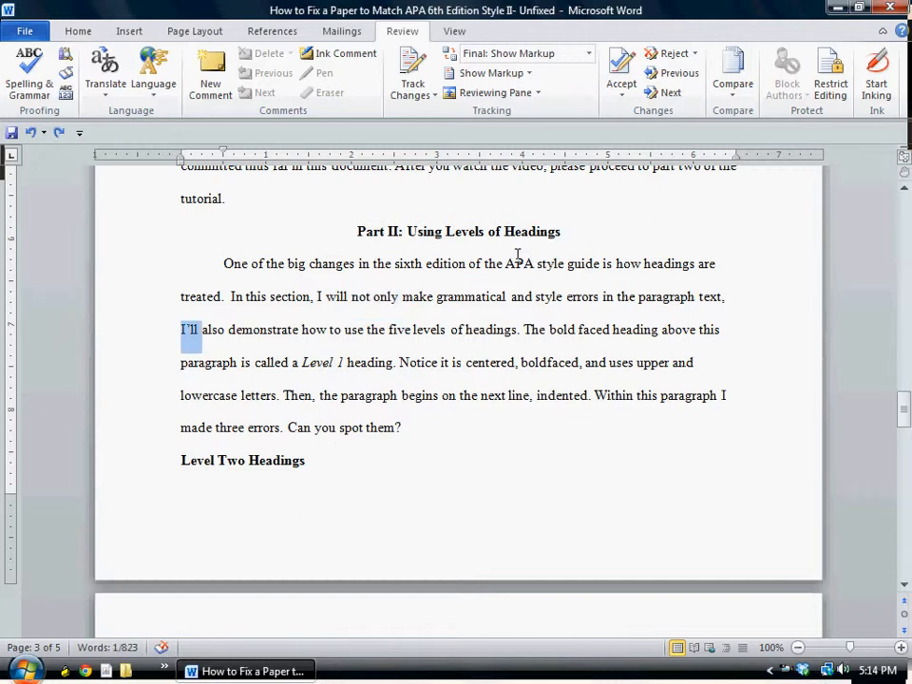
pyautogui.write('but')
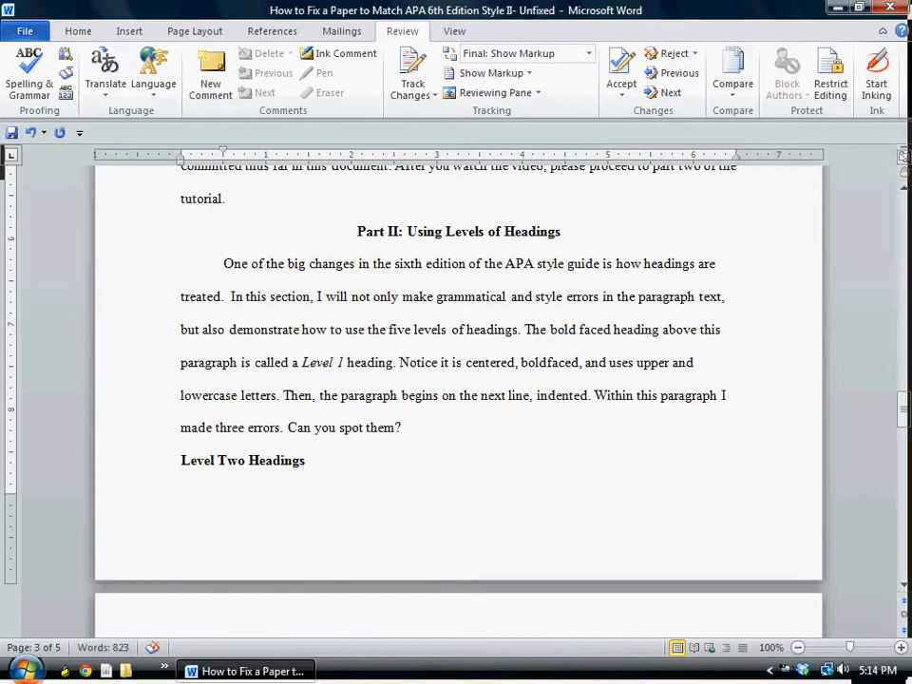
pyautogui.write('I will')
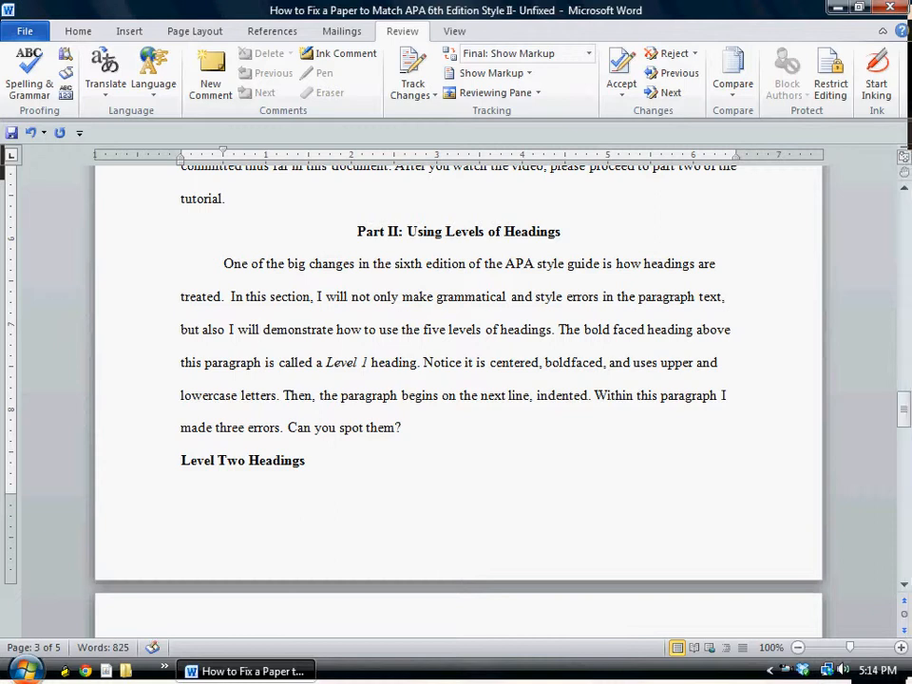
# Highlight the italic term "Level 1" in the Part II paragraph to examine it, then clear the selection
pyautogui.click(324, 362)
pyautogui.hotkey('ctrl', 'shift', 'Right')
pyautogui.hotkey('ctrl', 'shift', 'Right')
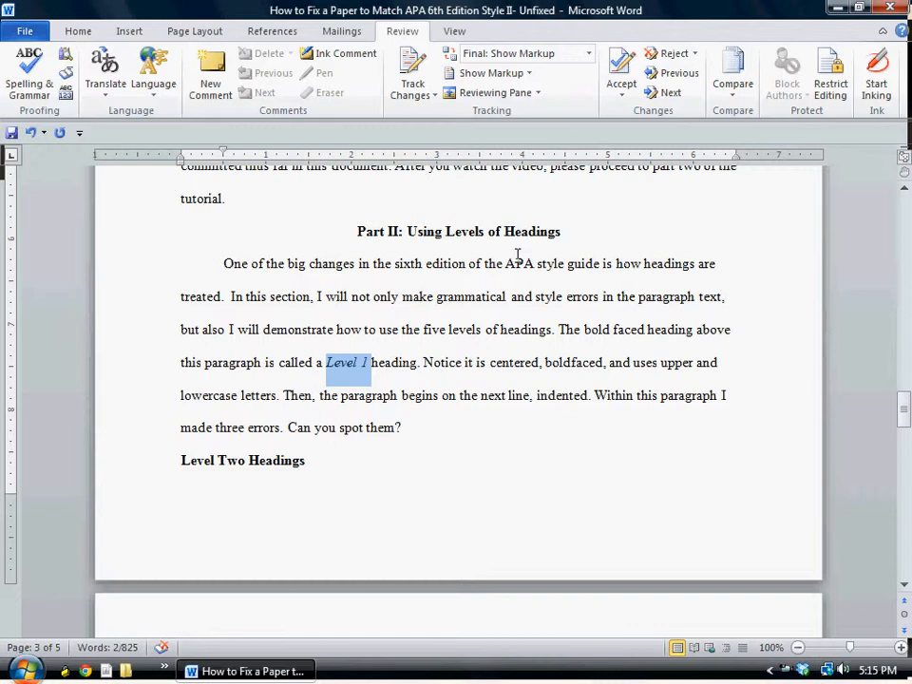
pyautogui.click(518, 254)
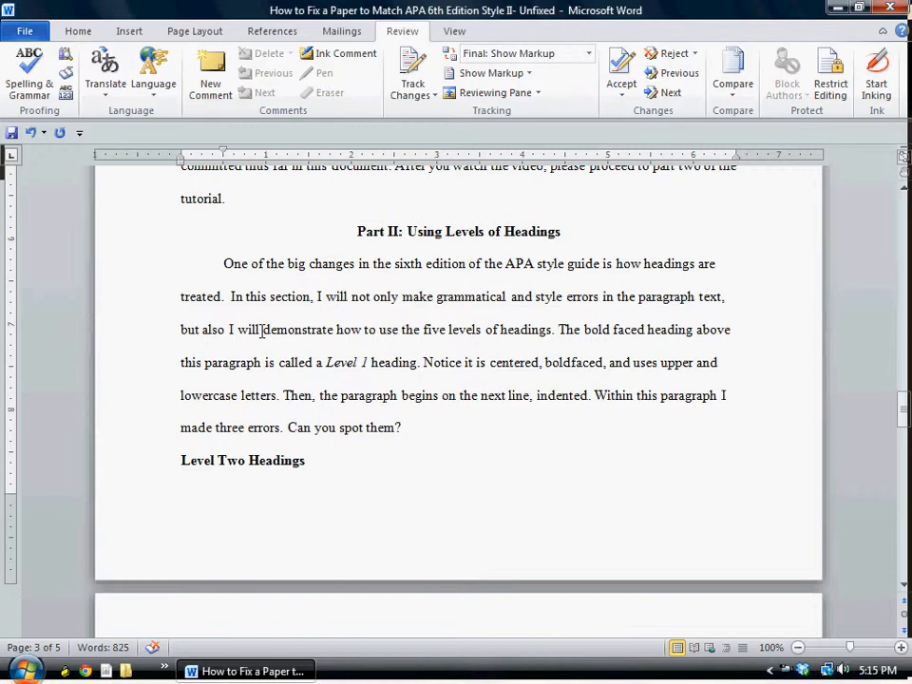
# Apply the "Keep with next" pagination option to the "Level Two Headings" heading
pyautogui.scroll(-2, 258, 330)
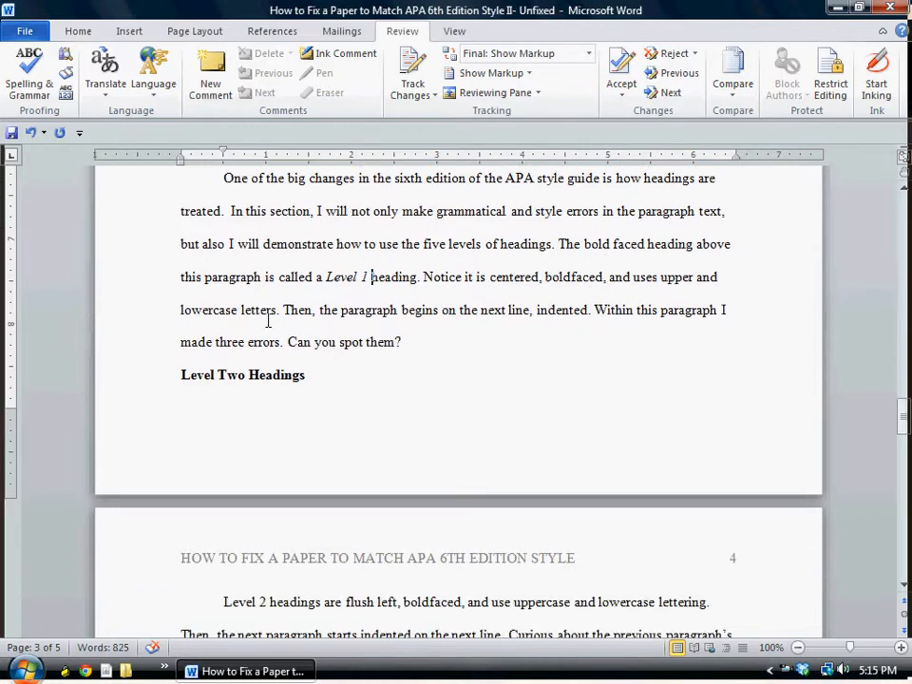
pyautogui.scroll(-2, 289, 295)
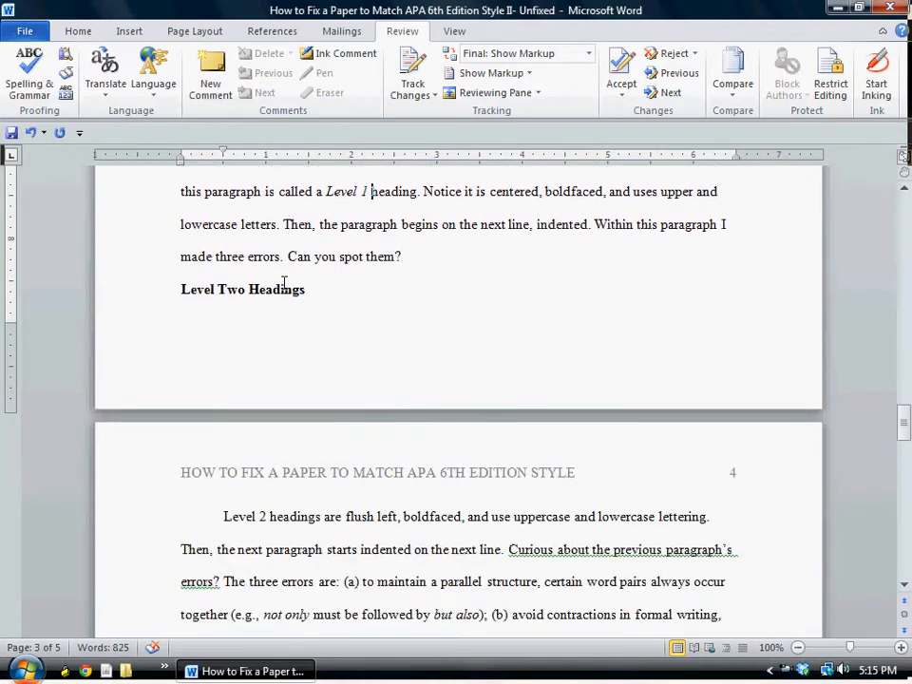
pyautogui.click(273, 288)
pyautogui.moveTo(176, 289); pyautogui.dragTo(287, 299)
pyautogui.click(298, 288)
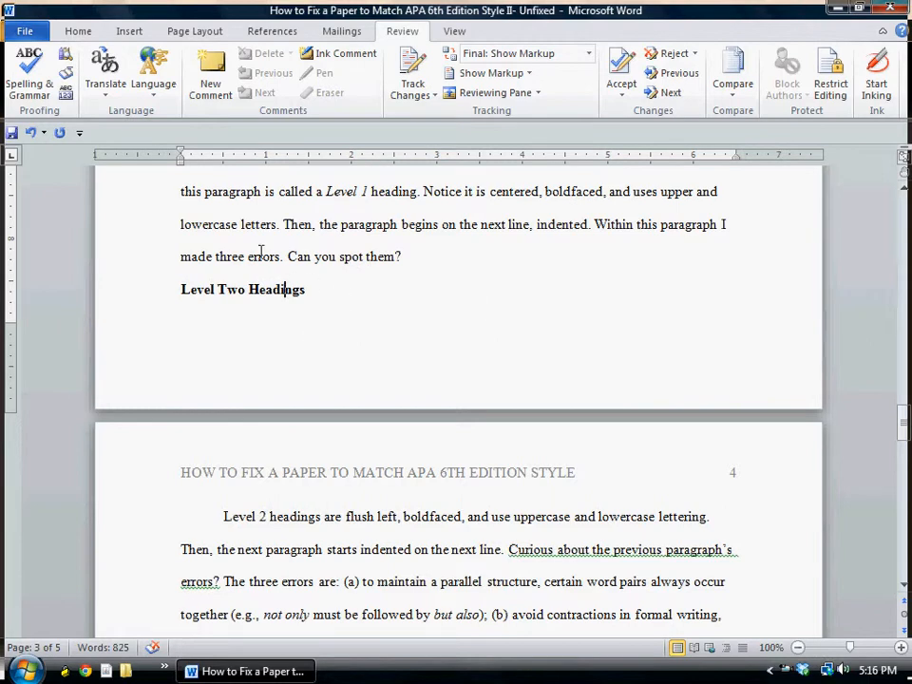
pyautogui.click(206, 34)
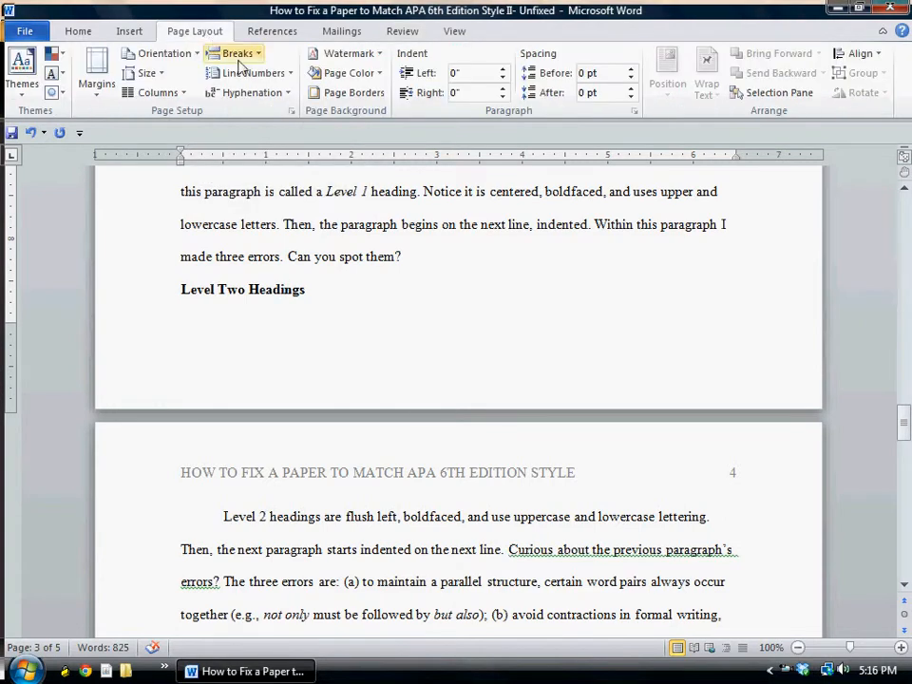
pyautogui.click(635, 114)
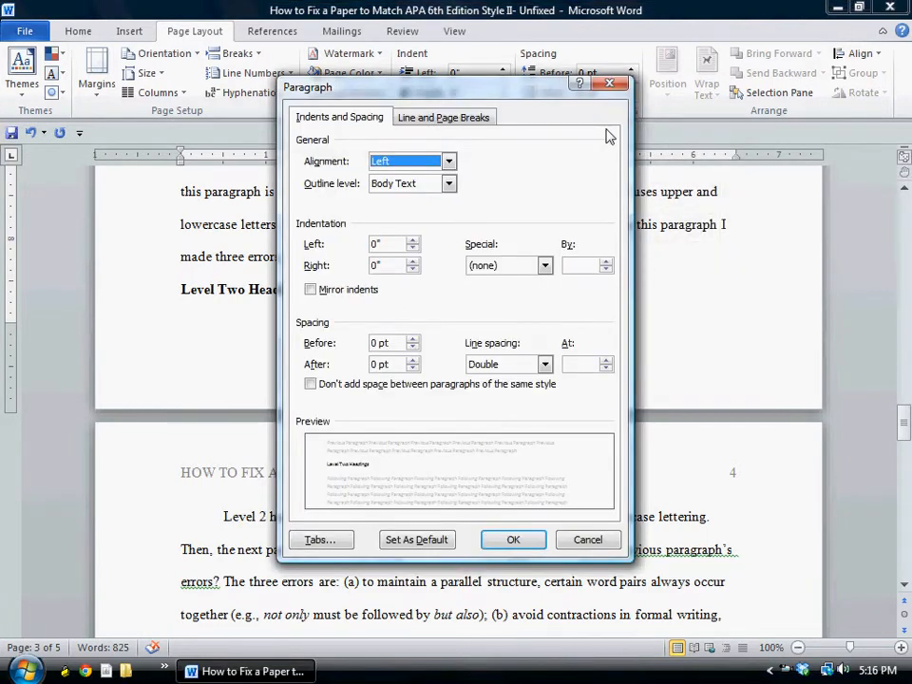
pyautogui.click(485, 117)
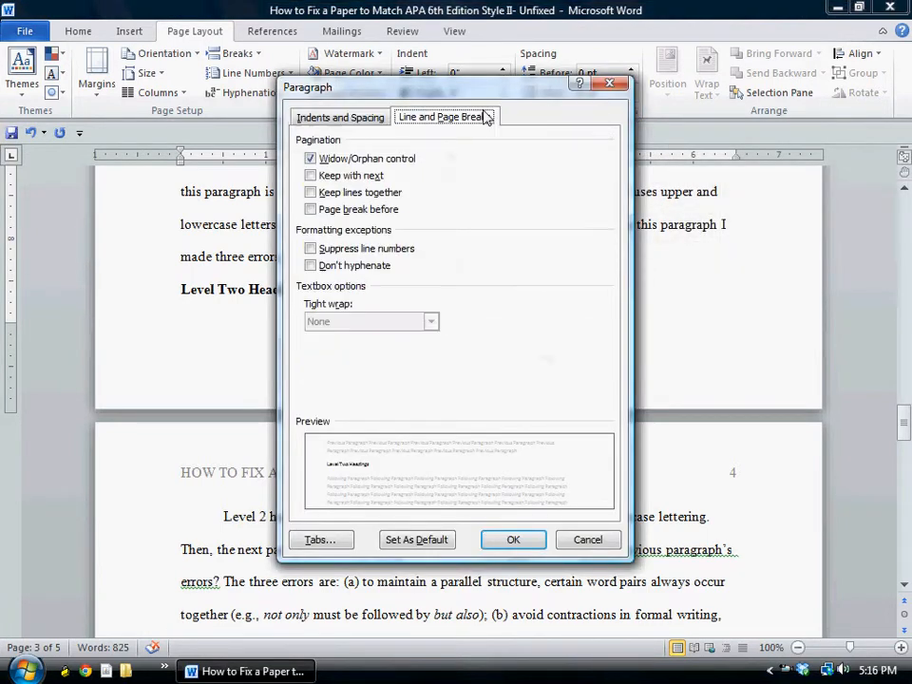
pyautogui.moveTo(533, 89); pyautogui.dragTo(702, 66)
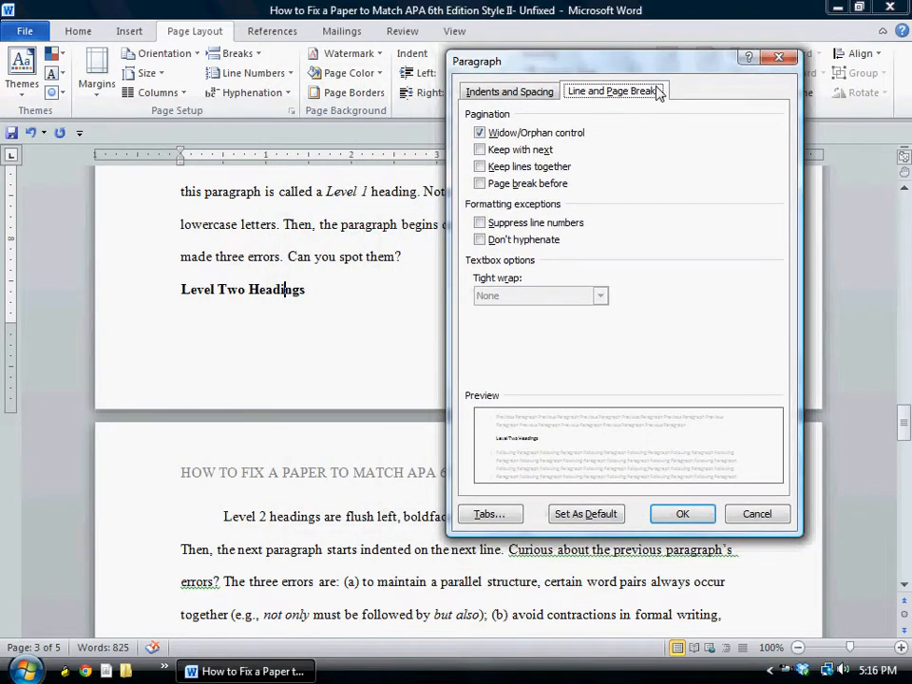
pyautogui.click(479, 151)
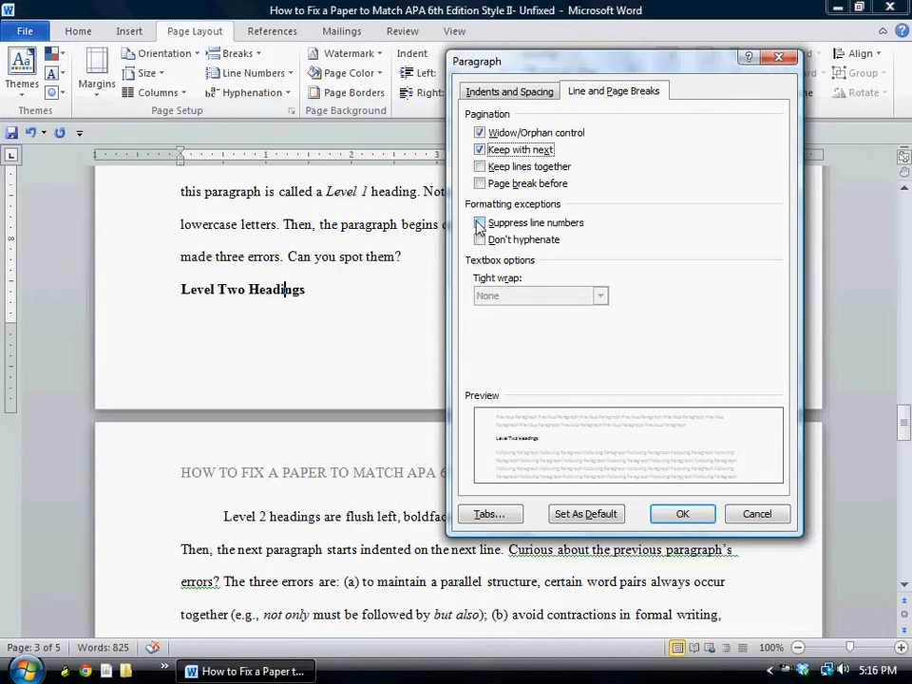
pyautogui.click(678, 514)
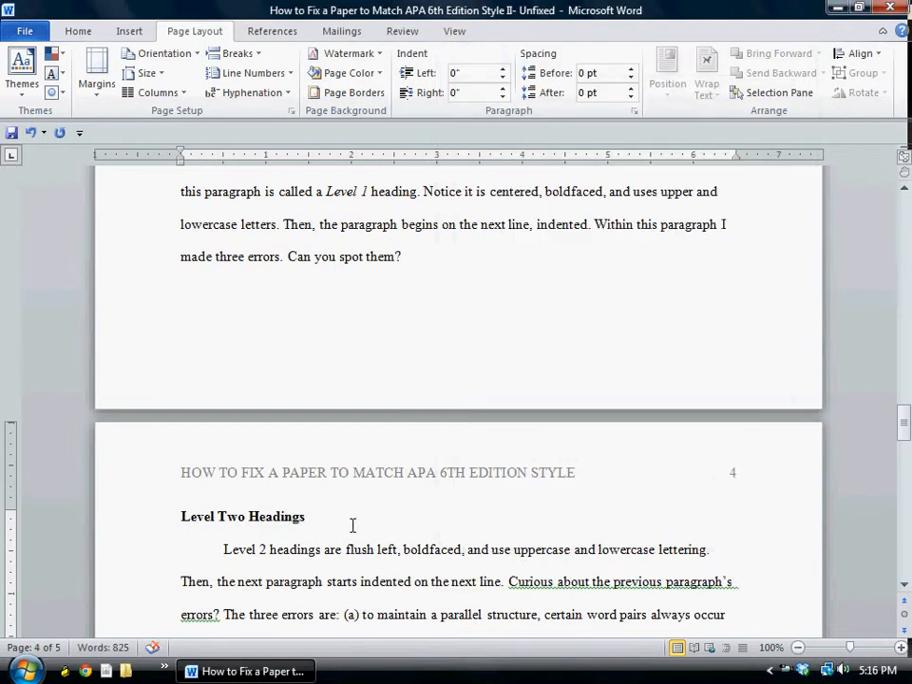
# Replace the word "Two" with "2" in the "Level Two Headings" heading
pyautogui.scroll(-2, 289, 550)
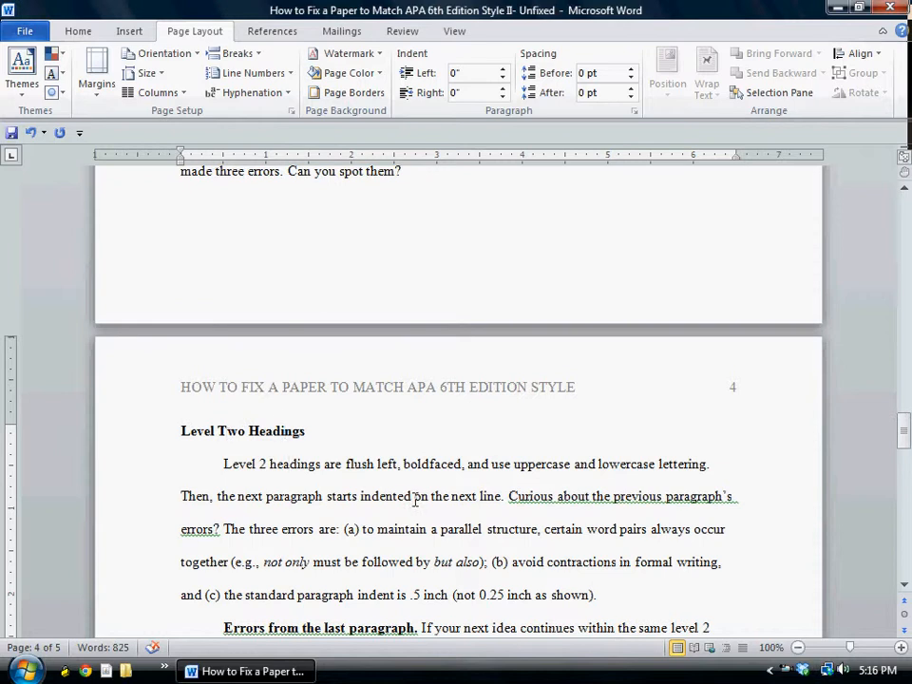
pyautogui.doubleClick(228, 430)
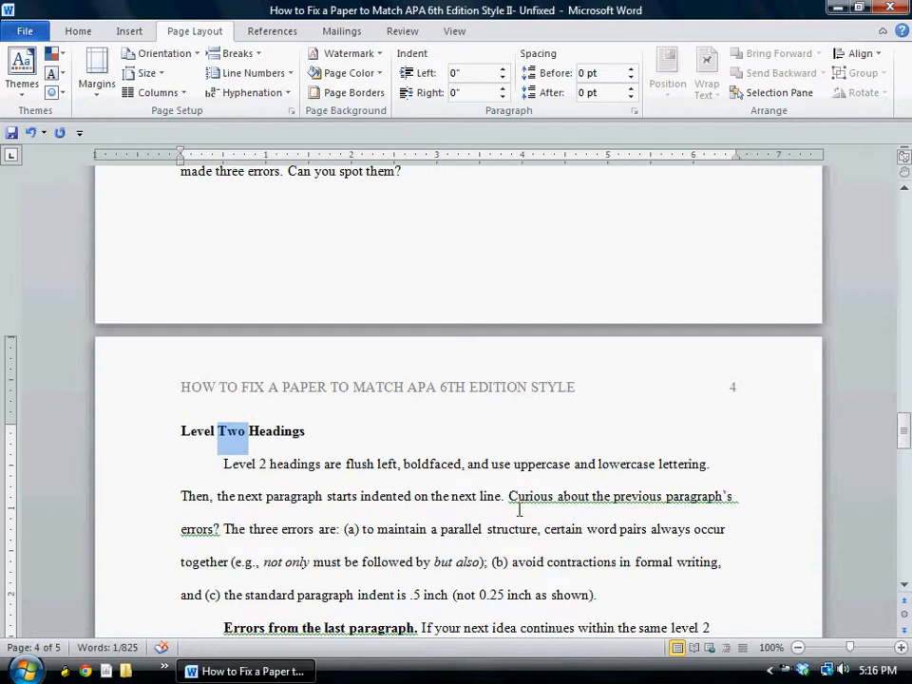
pyautogui.write('2')
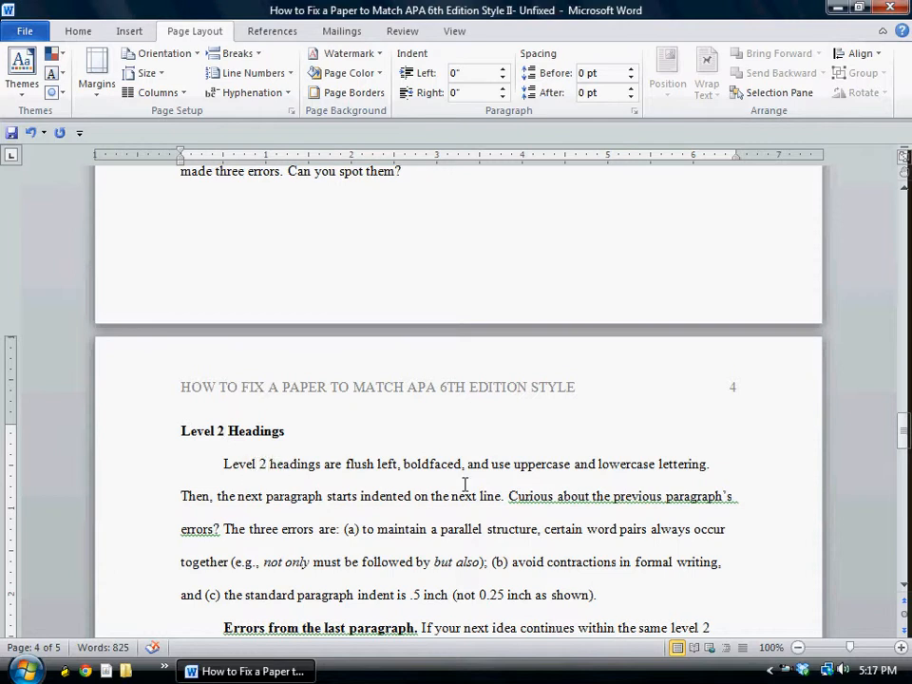
pyautogui.click(351, 495)
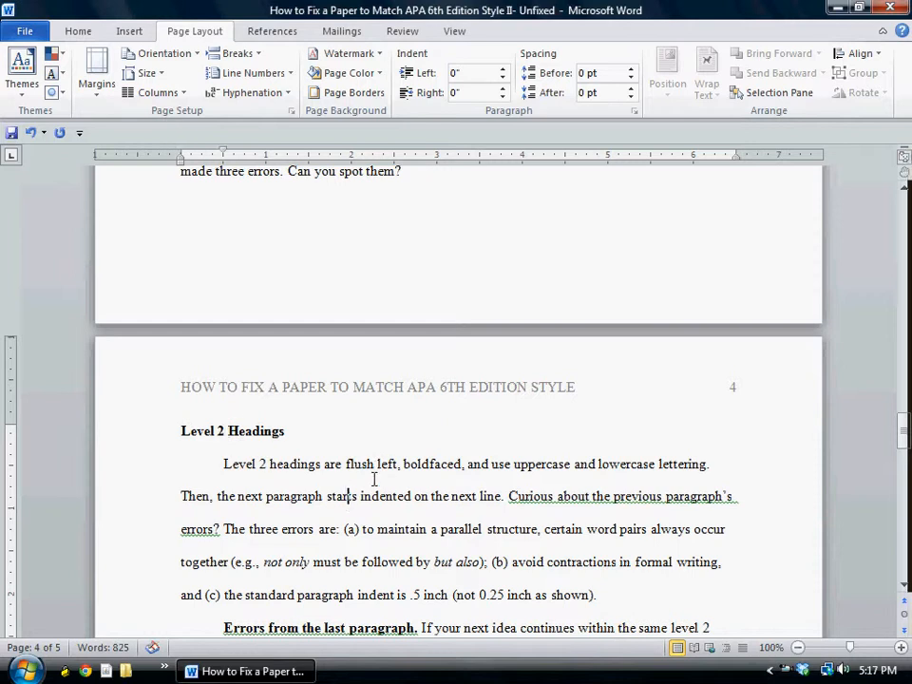
# Turn the fragment in the Level 2 Headings paragraph into a question by rewording its opening as "Are you curious about"
pyautogui.scroll(-1, 379, 466)
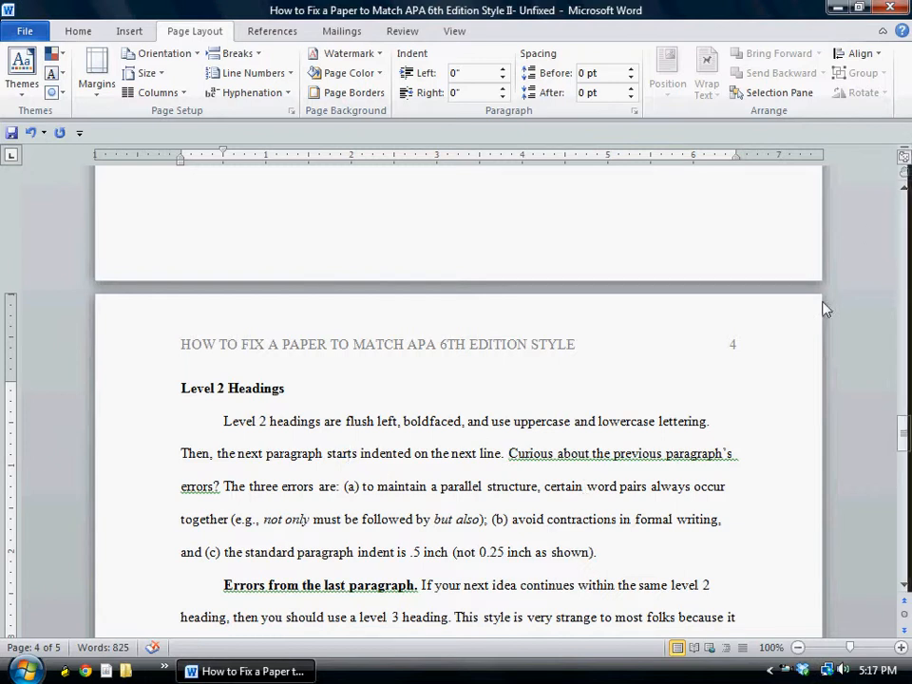
pyautogui.rightClick(698, 453)
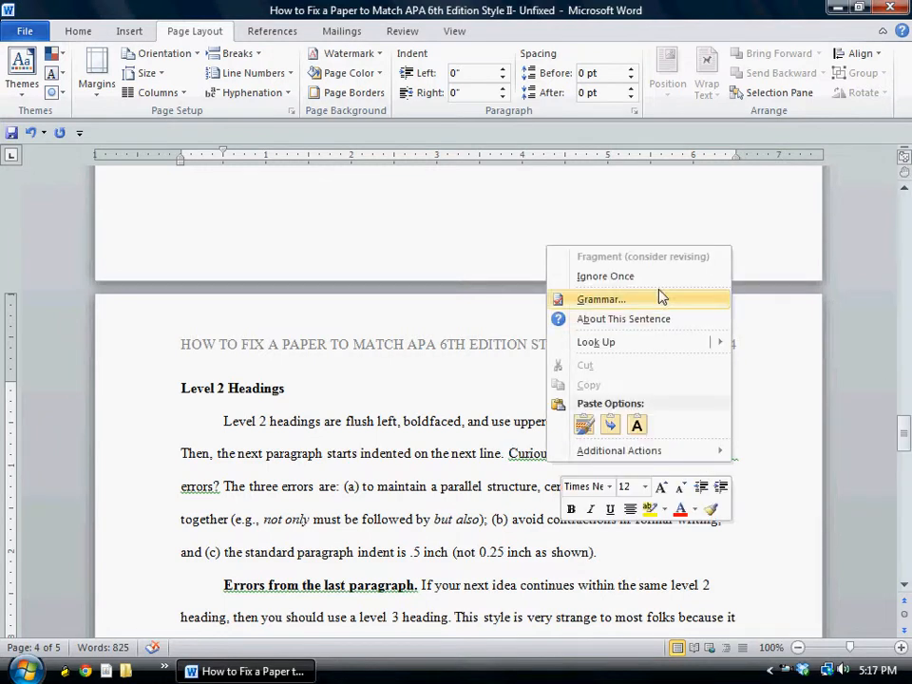
pyautogui.click(516, 466)
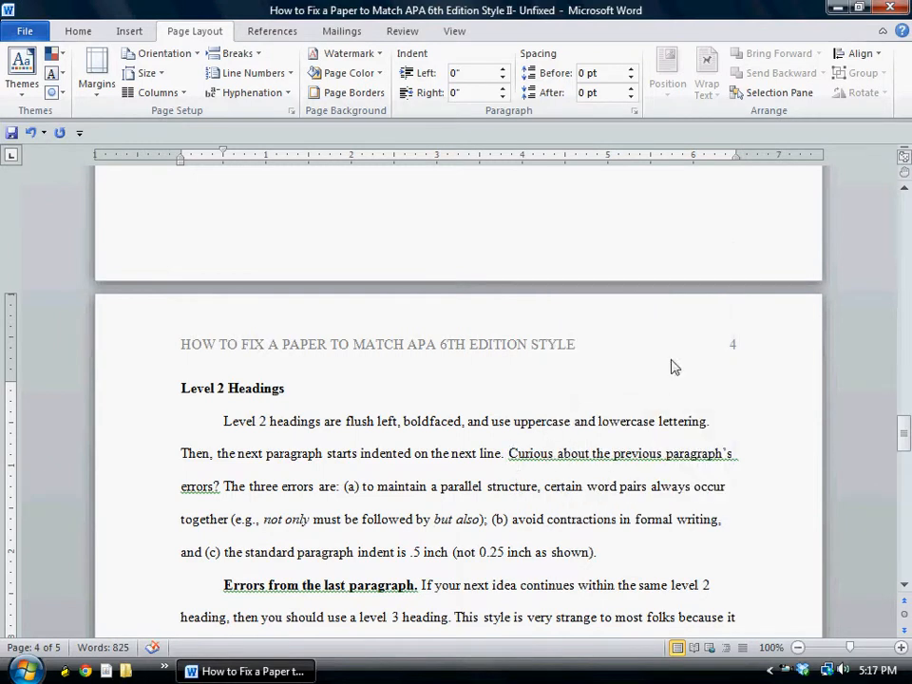
pyautogui.write('Are you')
pyautogui.press('Delete')
pyautogui.write('c')
# Delete the colon after "The three errors are" in the Level 2 Headings paragraph
pyautogui.press('Down')
pyautogui.hotkey('ctrl', 'Left')
pyautogui.hotkey('ctrl', 'Left')
pyautogui.hotkey('ctrl', 'Left')
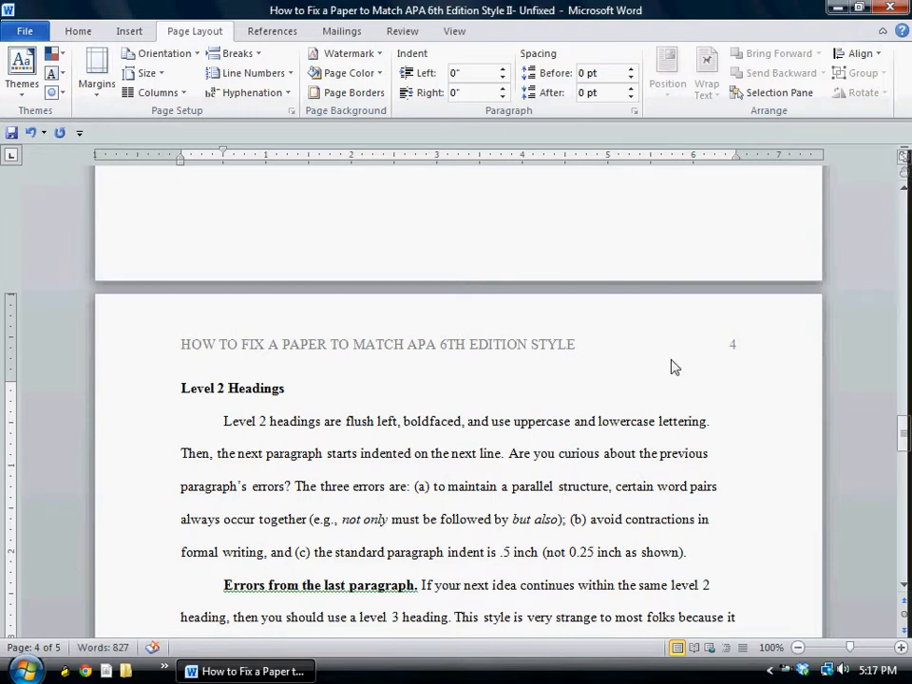
pyautogui.press('Down')
pyautogui.press('Up')
pyautogui.hotkey('ctrl', 'Left')
pyautogui.press('Left')
pyautogui.press('Left')
pyautogui.press('Left')
pyautogui.press('Left')
pyautogui.press('Left')
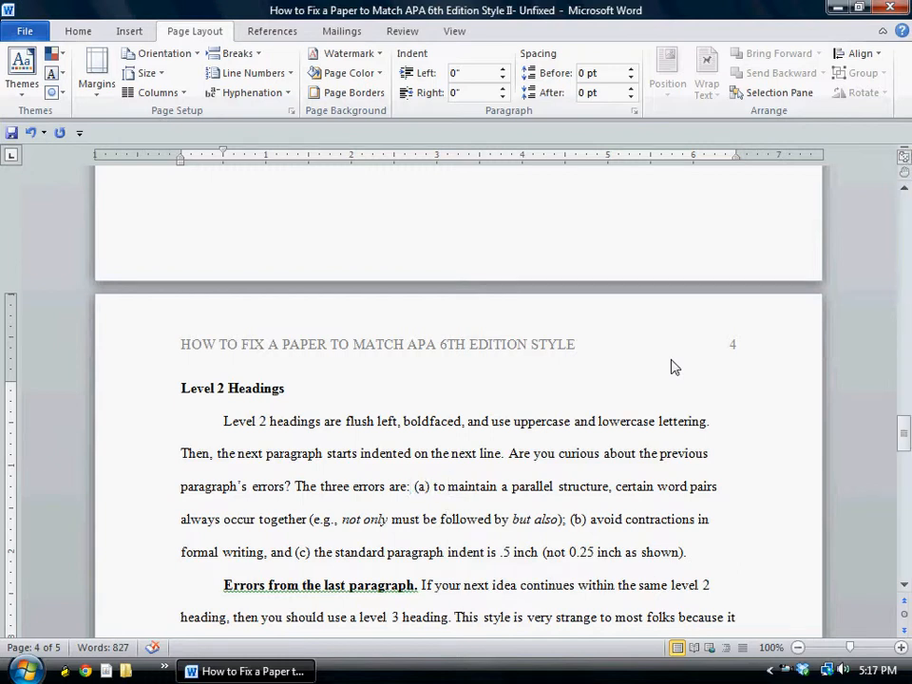
pyautogui.press('BackSpace')
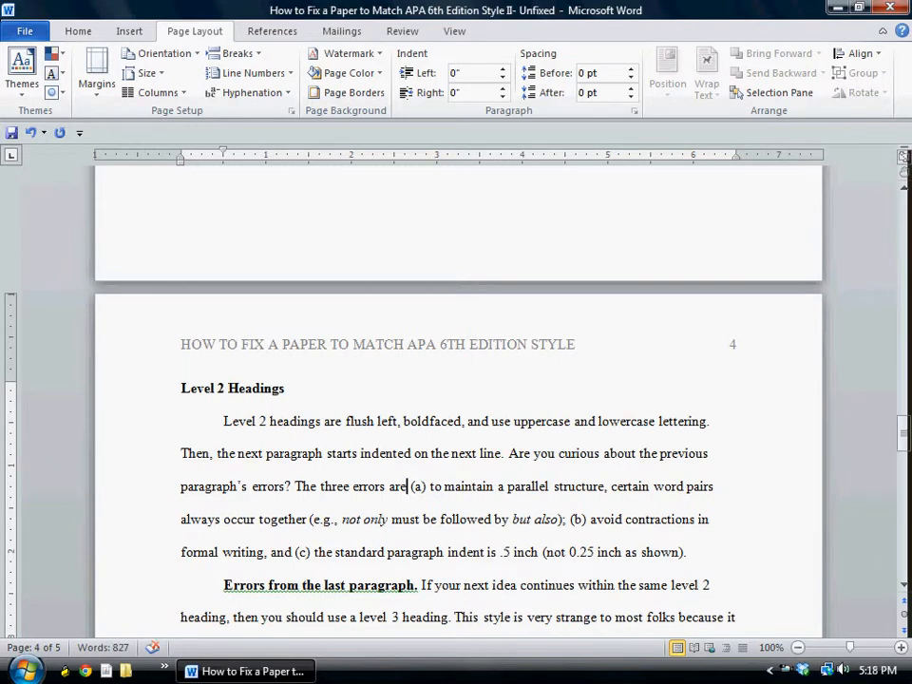
# Highlight the clause "The three errors are" to examine whether it can stand alone, then clear the selection
pyautogui.hotkey('ctrl', 'shift', 'Left')
pyautogui.hotkey('ctrl', 'shift', 'Left')
pyautogui.hotkey('ctrl', 'shift', 'Left')
pyautogui.hotkey('ctrl', 'shift', 'Left')
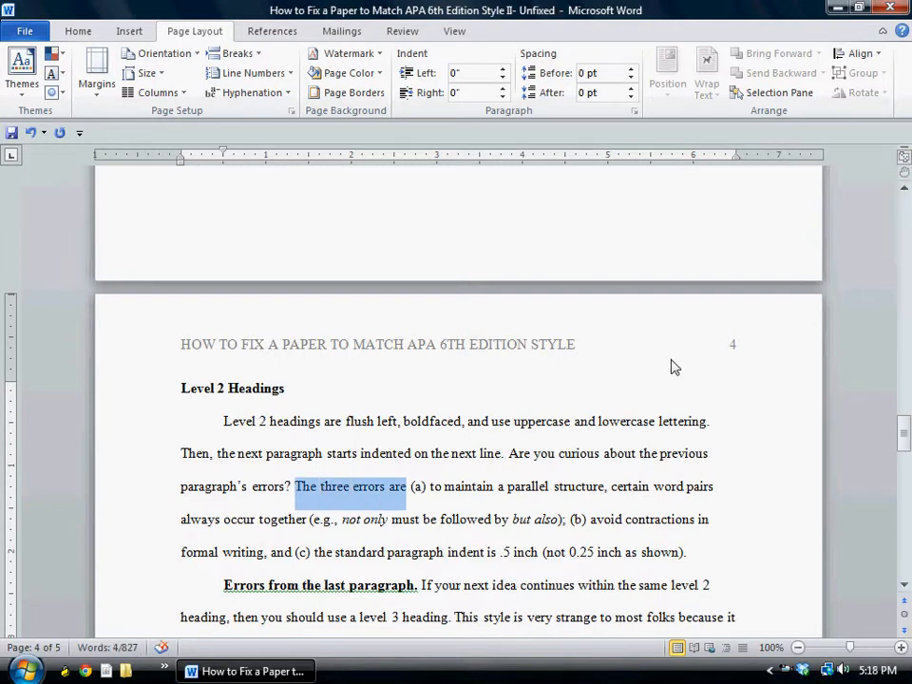
pyautogui.press('Right')
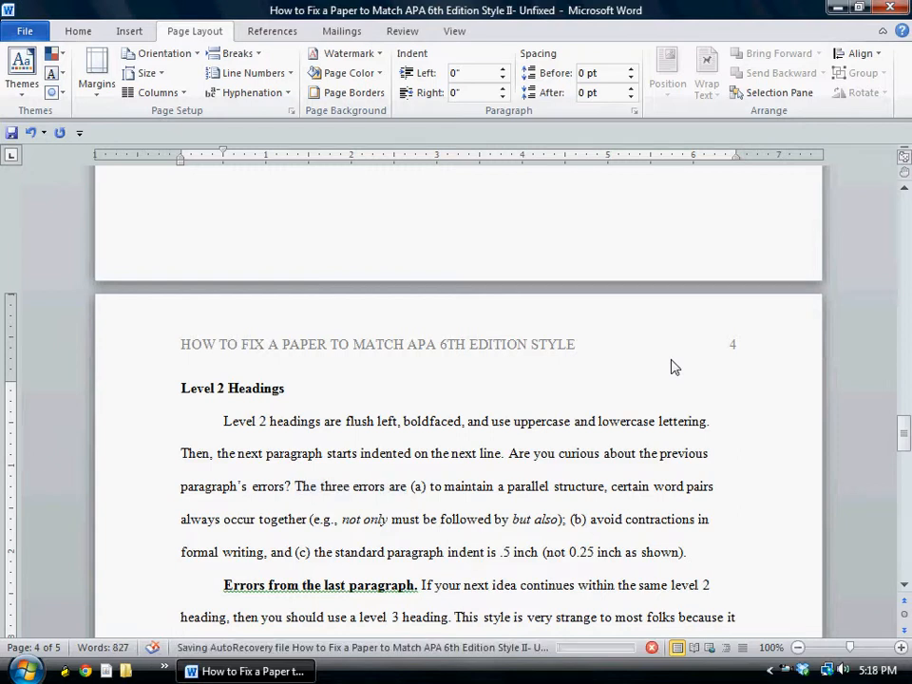
# Replace "e.g." with "i.e." in the parentheses before "not only" in the Level 2 Headings paragraph
pyautogui.press('Down')
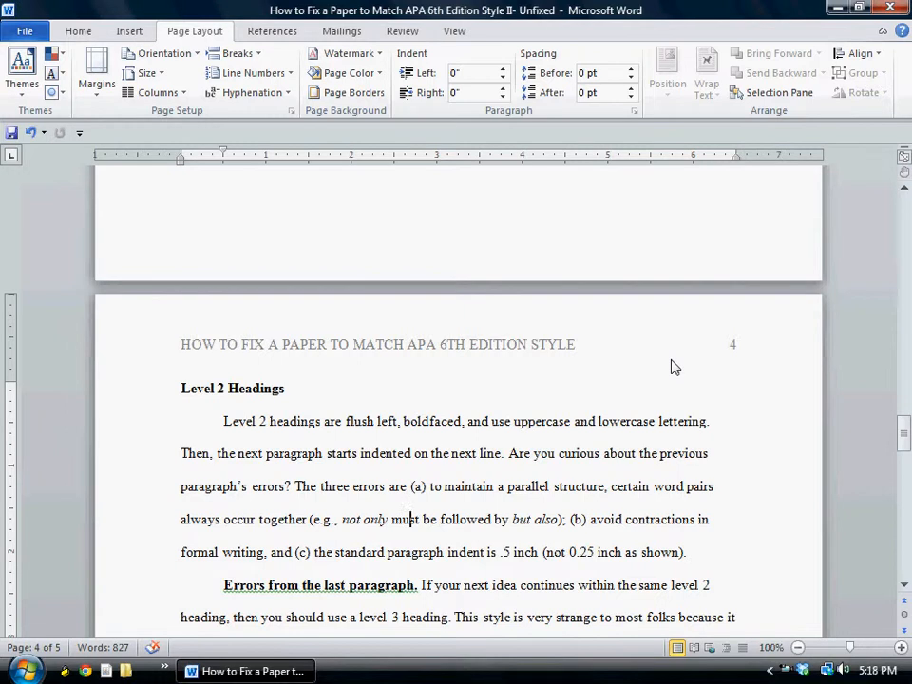
pyautogui.press('Down')
pyautogui.press('Down')
pyautogui.press('Down')
pyautogui.press('Down')
pyautogui.press('Up')
pyautogui.press('Up')
pyautogui.press('Up')
pyautogui.press('Up')
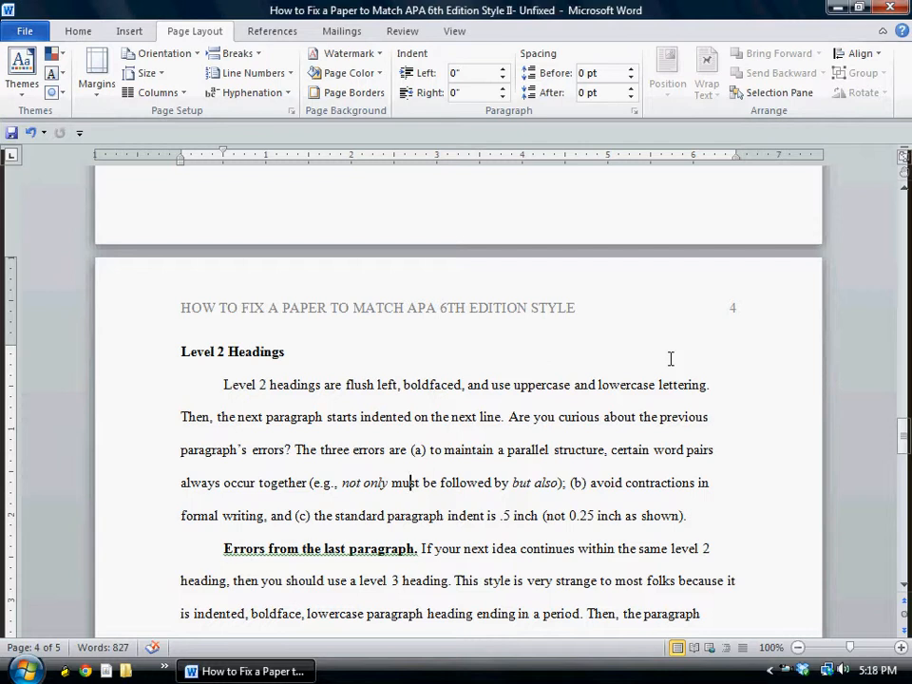
pyautogui.press('Left')
pyautogui.press('Left')
pyautogui.press('Left')
pyautogui.press('Left')
pyautogui.press('Left')
pyautogui.press('Left')
pyautogui.press('Left')
pyautogui.press('Left')
pyautogui.press('Left')
pyautogui.press('Left')
pyautogui.press('Left')
pyautogui.press('Left')
pyautogui.press('Left')
pyautogui.press('Left')
pyautogui.press('BackSpace')
pyautogui.press('BackSpace')
pyautogui.press('BackSpace')
pyautogui.write('i.e')
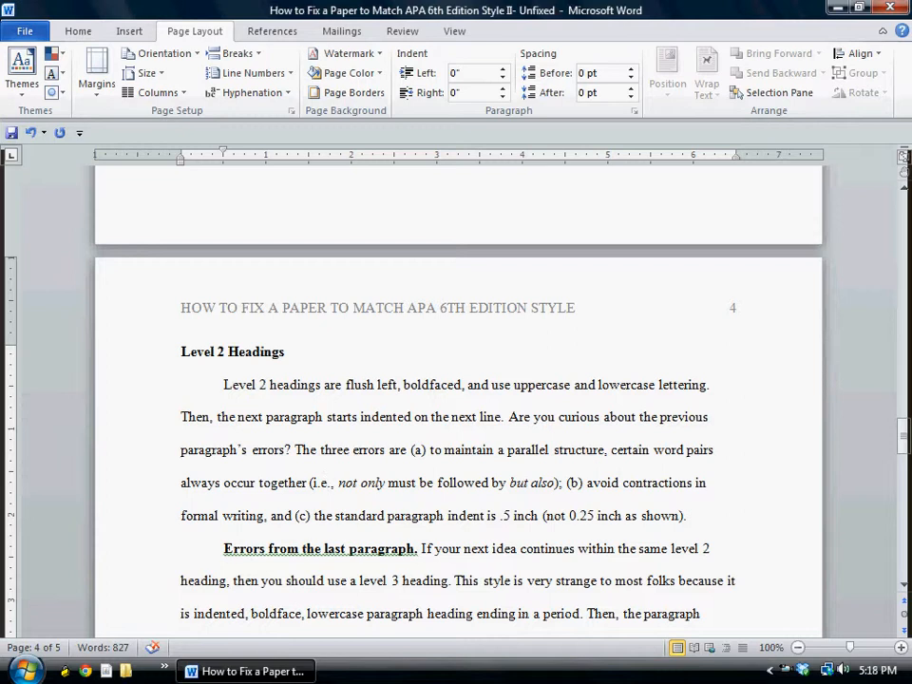
pyautogui.scroll(5, 640, 281)
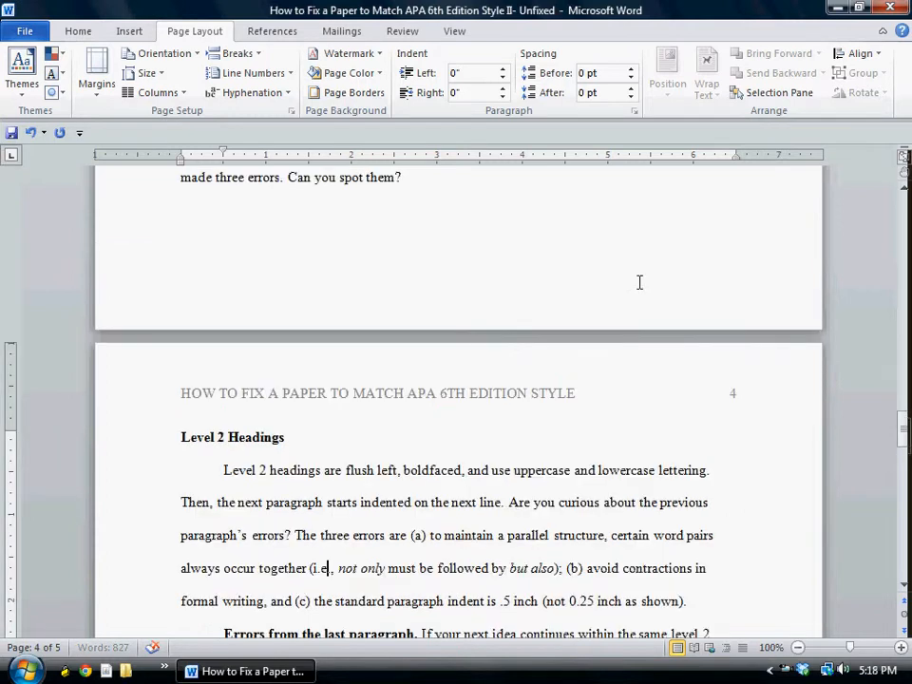
pyautogui.scroll(1, 630, 282)
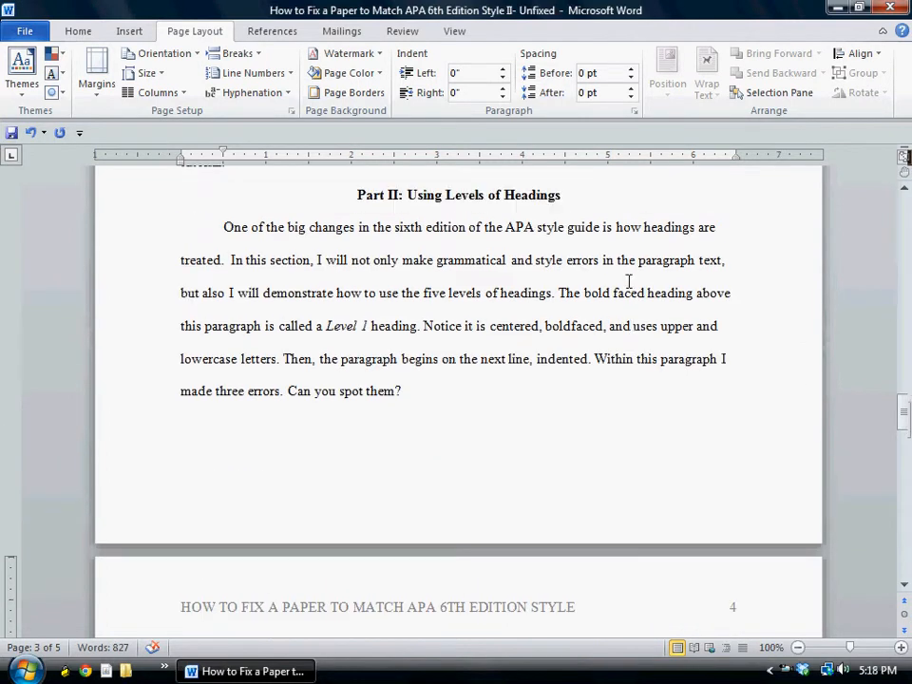
pyautogui.scroll(-4, 628, 282)
pyautogui.scroll(3, 622, 281)
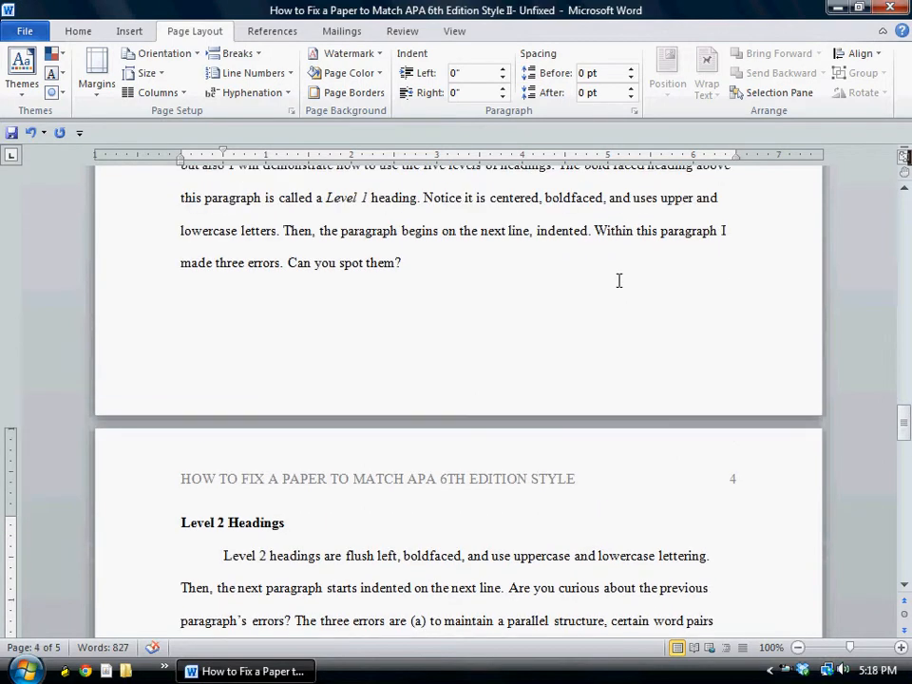
pyautogui.scroll(-7, 618, 281)
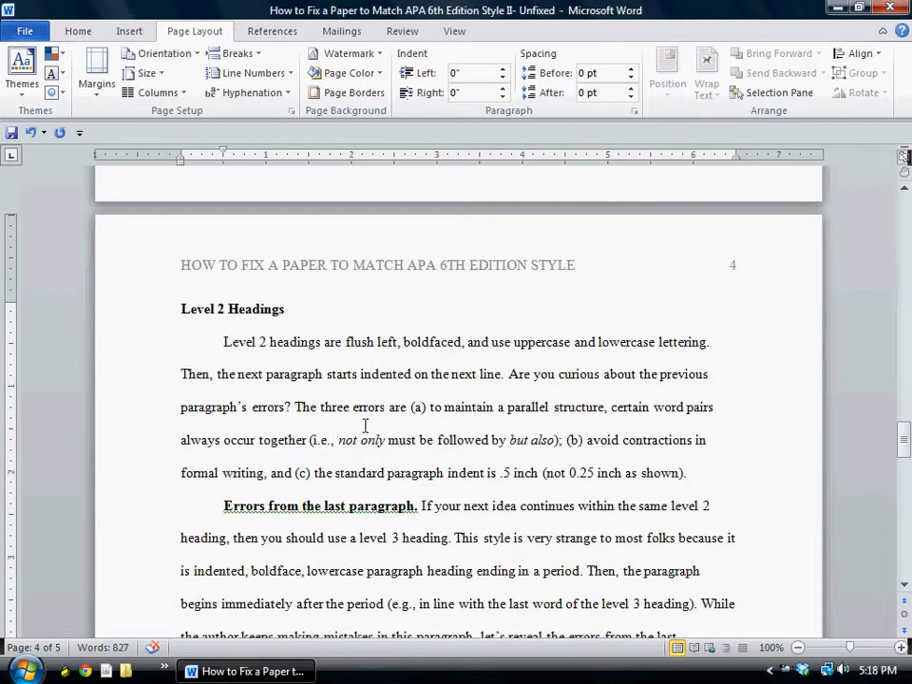
pyautogui.write('.')
# Retype the closing parenthesis and semicolon that follow the italic "but also" at the end of item (a)
pyautogui.scroll(-3, 358, 436)
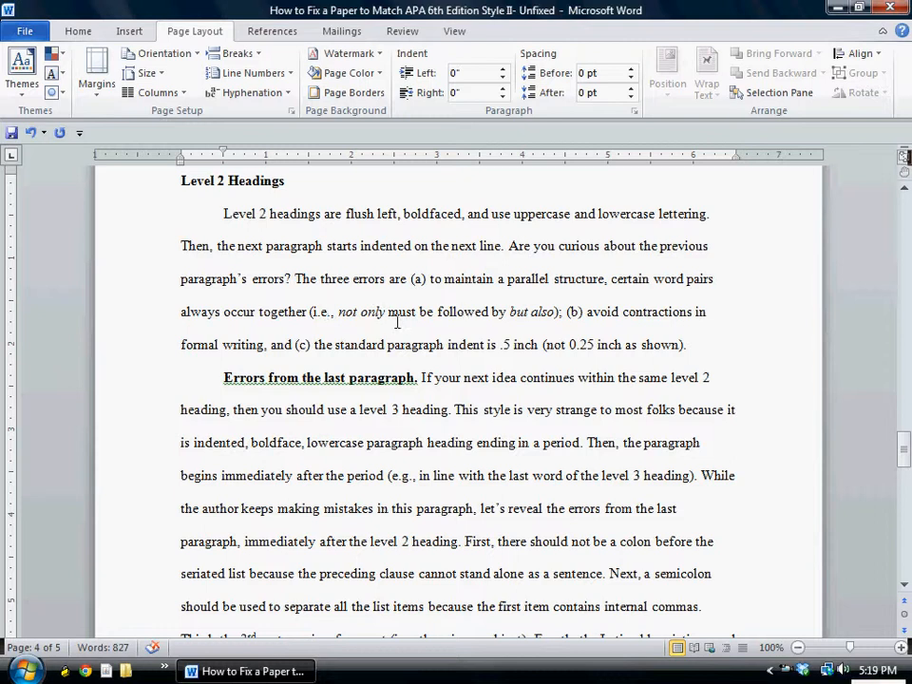
pyautogui.click(556, 312)
pyautogui.write(')')
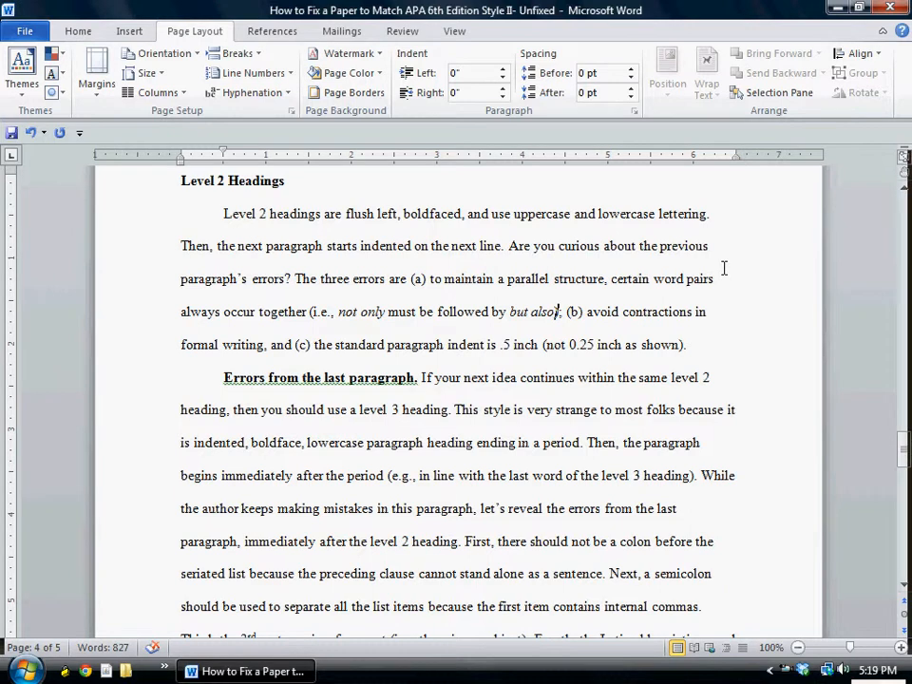
pyautogui.press('BackSpace')
pyautogui.write(')')
pyautogui.press('Delete')
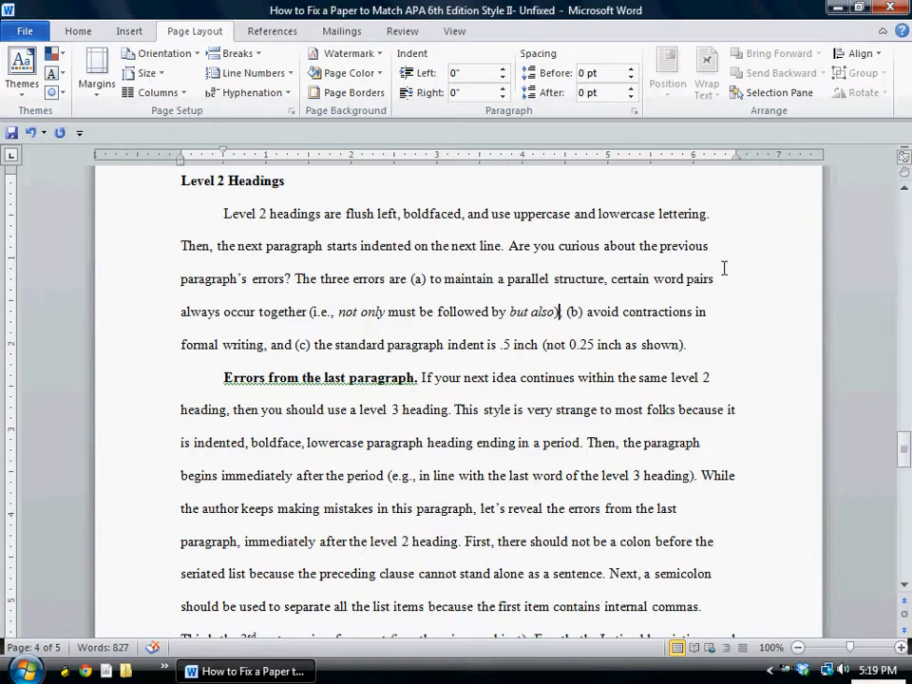
pyautogui.write(';')
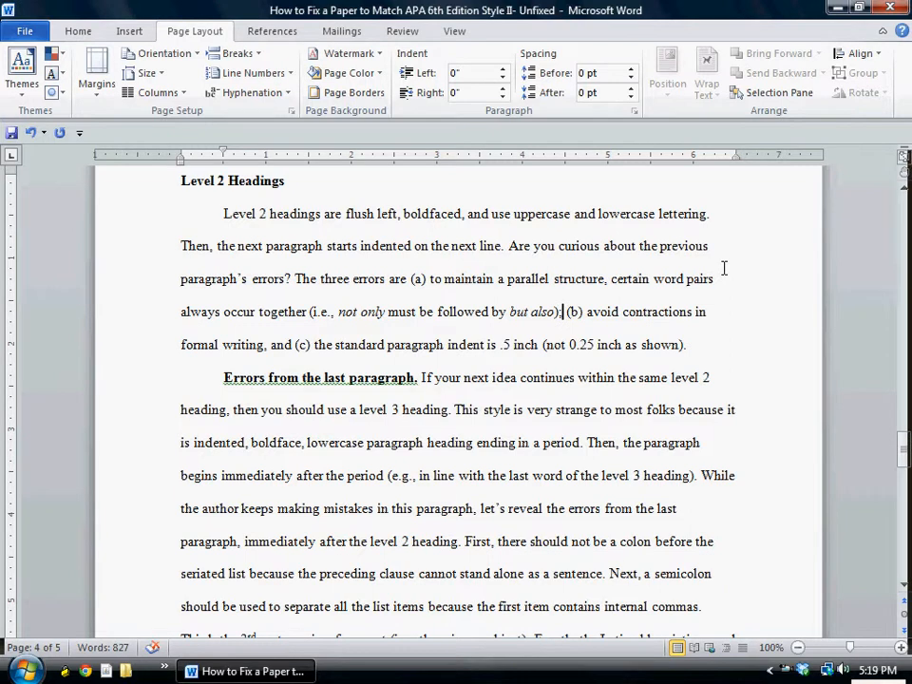
# Highlight the comma after "structure" and the semicolon before item (b) to examine the punctuation of the seriated list
pyautogui.press('Up')
pyautogui.press('Right')
pyautogui.press('Right')
pyautogui.press('Right')
pyautogui.press('Right')
pyautogui.press('Right')
pyautogui.press('Right')
pyautogui.press('Right')
pyautogui.press('Right')
pyautogui.hotkey('shift', 'Right')
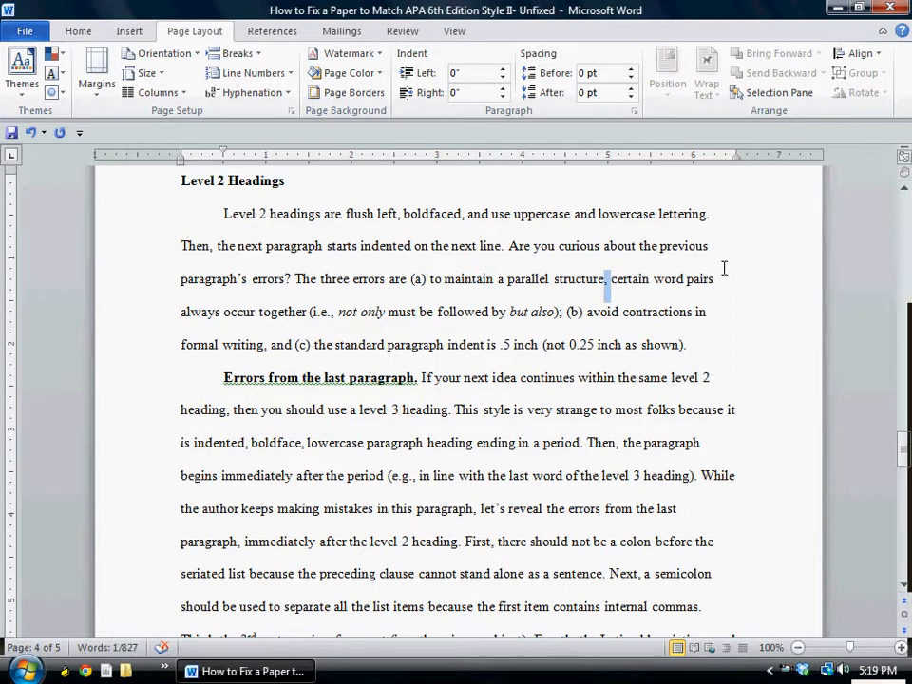
pyautogui.press('Down')
pyautogui.press('Left')
pyautogui.press('Left')
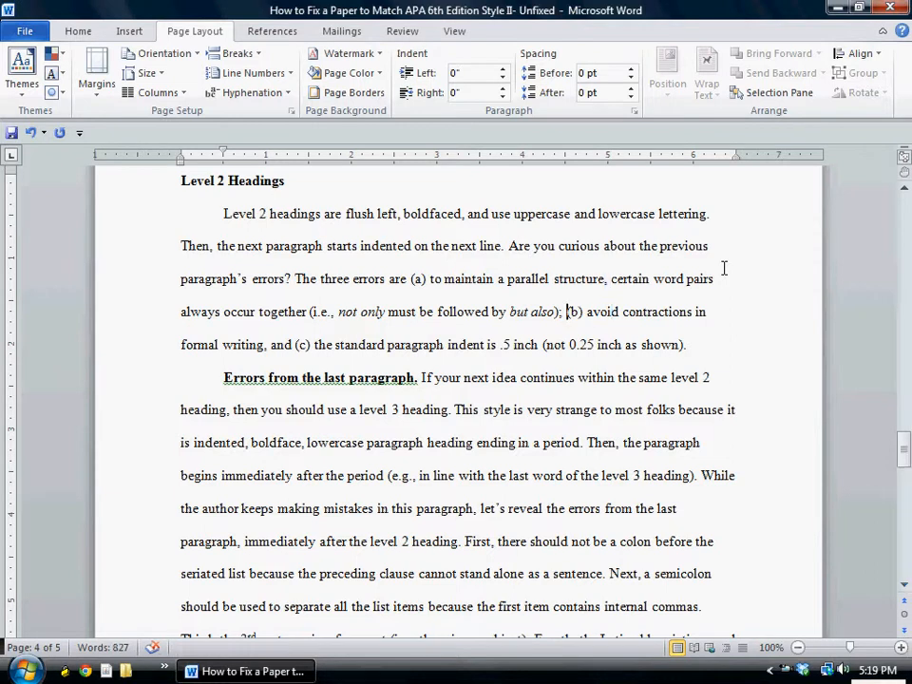
pyautogui.hotkey('shift', 'Left')
pyautogui.hotkey('shift', 'Left')
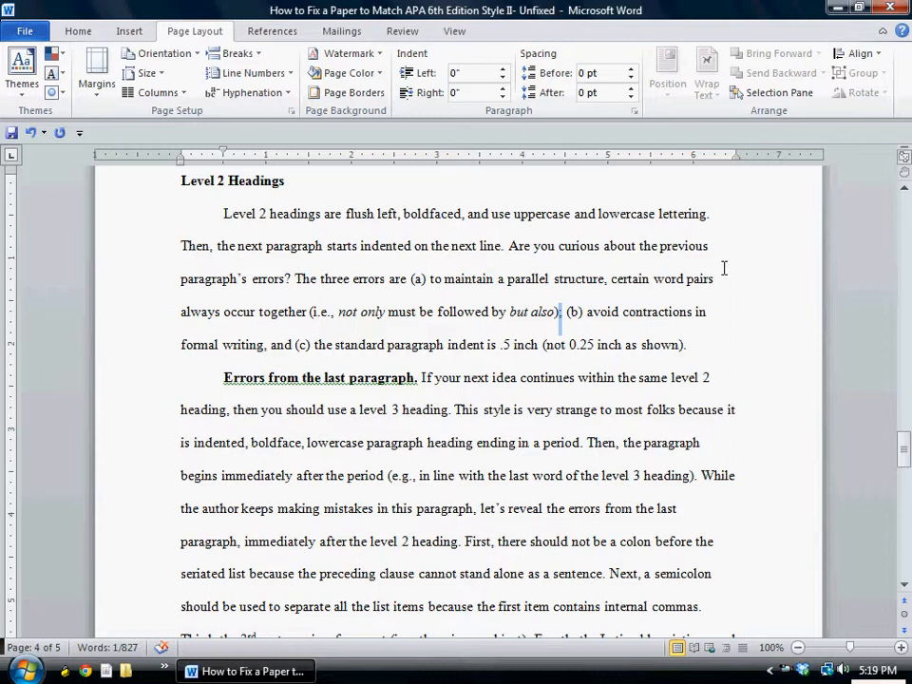
# Replace the comma after "formal writing" with a semicolon before "and (c)"
pyautogui.press('Down')
pyautogui.hotkey('ctrl', 'Left')
pyautogui.hotkey('ctrl', 'Left')
pyautogui.hotkey('ctrl', 'Left')
pyautogui.hotkey('ctrl', 'Left')
pyautogui.hotkey('ctrl', 'Left')
pyautogui.hotkey('ctrl', 'Left')
pyautogui.hotkey('ctrl', 'Left')
pyautogui.hotkey('ctrl', 'Left')
pyautogui.hotkey('ctrl', 'Left')
pyautogui.hotkey('ctrl', 'Left')
pyautogui.hotkey('ctrl', 'Left')
pyautogui.hotkey('ctrl', 'Left')
pyautogui.hotkey('ctrl', 'Left')
pyautogui.hotkey('ctrl', 'Left')
pyautogui.press('Right')
pyautogui.press('BackSpace')
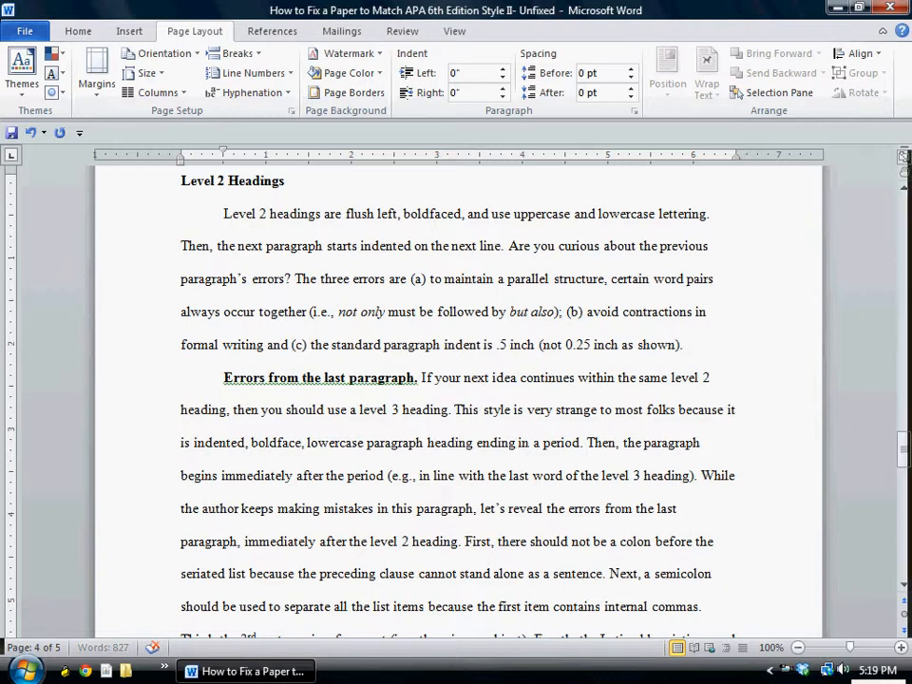
pyautogui.write(';')
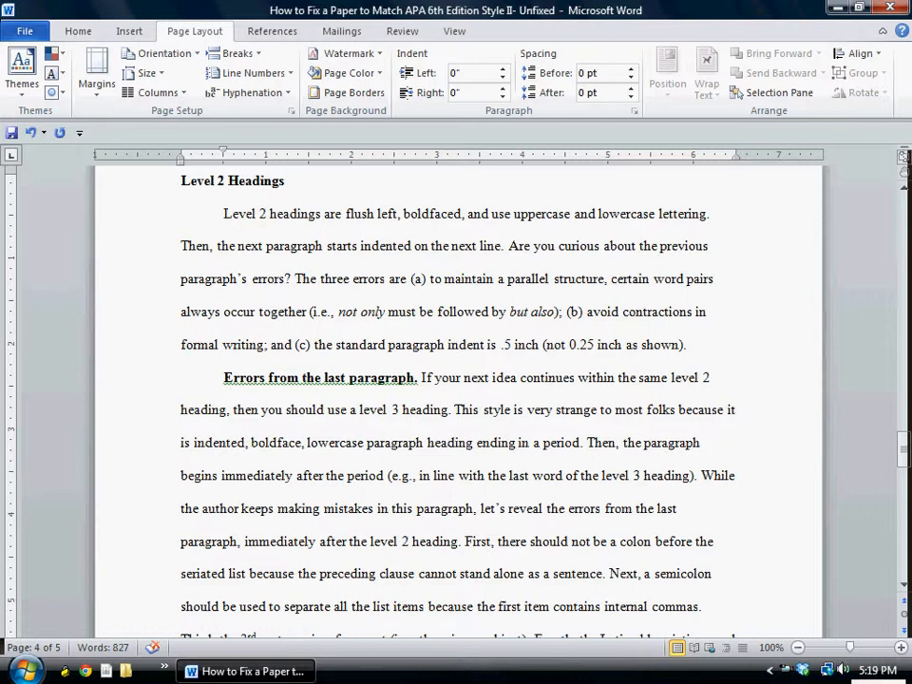
# Add a leading zero to the standard paragraph indent value in item (c) so it reads "0.5 inch"
pyautogui.press('Right')
pyautogui.press('Right')
pyautogui.press('Right')
pyautogui.press('Right')
pyautogui.press('Right')
pyautogui.press('Right')
pyautogui.press('Right')
pyautogui.press('Right')
pyautogui.press('Right')
pyautogui.press('Right')
pyautogui.press('Right')
pyautogui.press('Right')
pyautogui.press('Right')
pyautogui.hotkey('ctrl', 'Right')
pyautogui.hotkey('ctrl', 'Right')
pyautogui.hotkey('ctrl', 'Right')
pyautogui.hotkey('ctrl', 'Right')
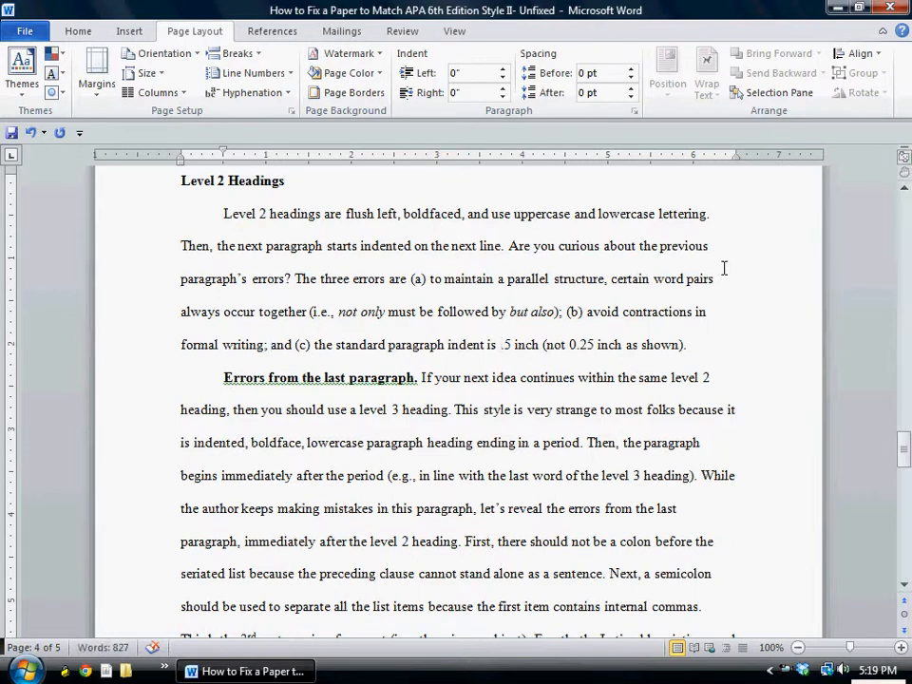
pyautogui.write('0')
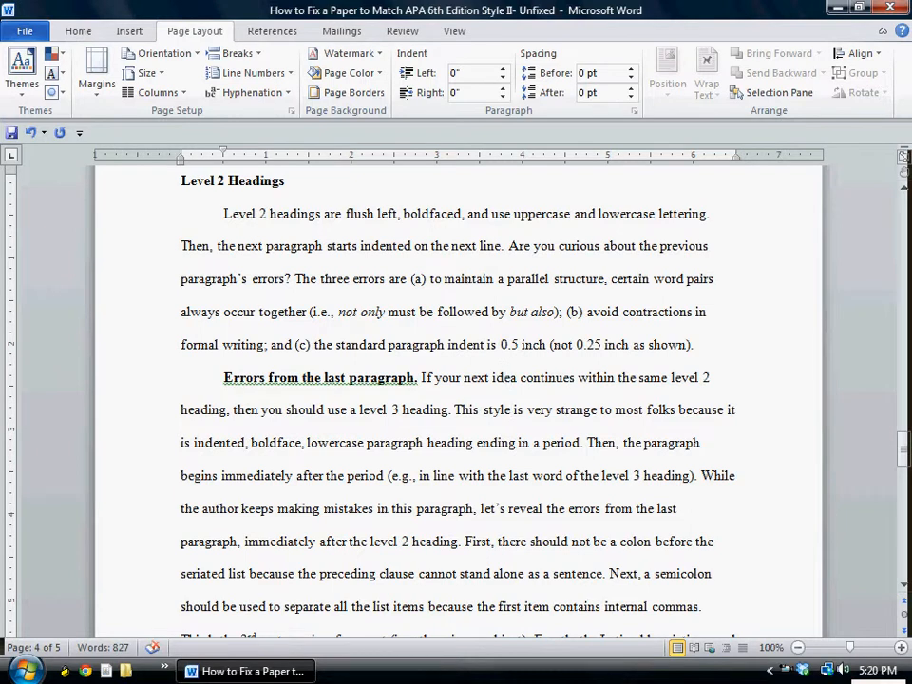
# Examine the level 3 heading "Errors from the last paragraph." word by word, including its indentation, capitalization and ending period
pyautogui.hotkey('ctrl', 'Left')
pyautogui.hotkey('ctrl', 'Left')
pyautogui.hotkey('ctrl', 'Left')
pyautogui.hotkey('ctrl', 'Left')
pyautogui.hotkey('ctrl', 'Left')
pyautogui.hotkey('ctrl', 'Left')
pyautogui.hotkey('ctrl', 'Left')
pyautogui.hotkey('ctrl', 'Left')
pyautogui.hotkey('ctrl', 'Left')
pyautogui.hotkey('ctrl', 'Left')
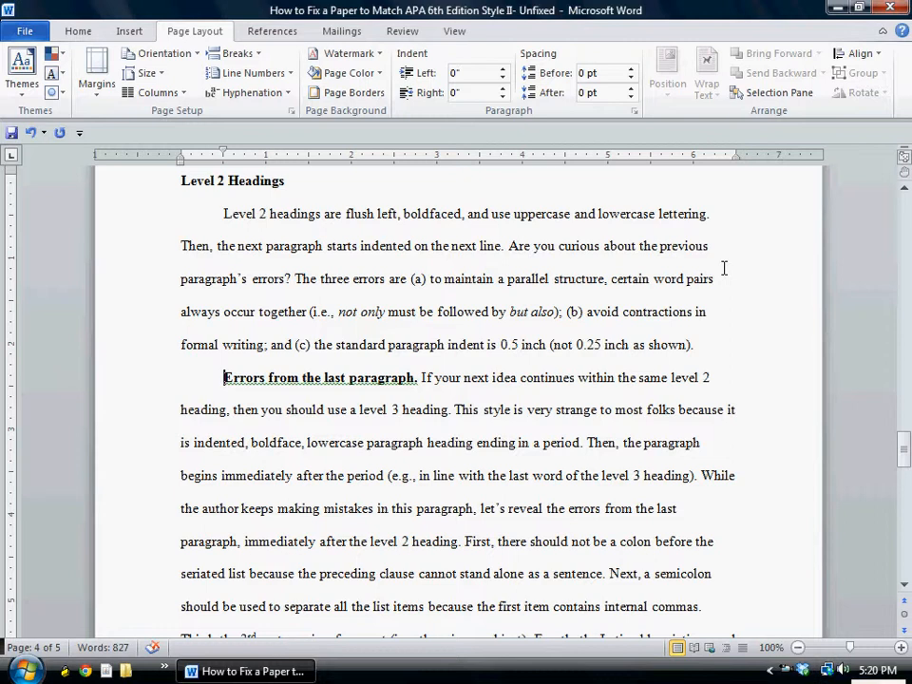
pyautogui.hotkey('ctrl', 'Right')
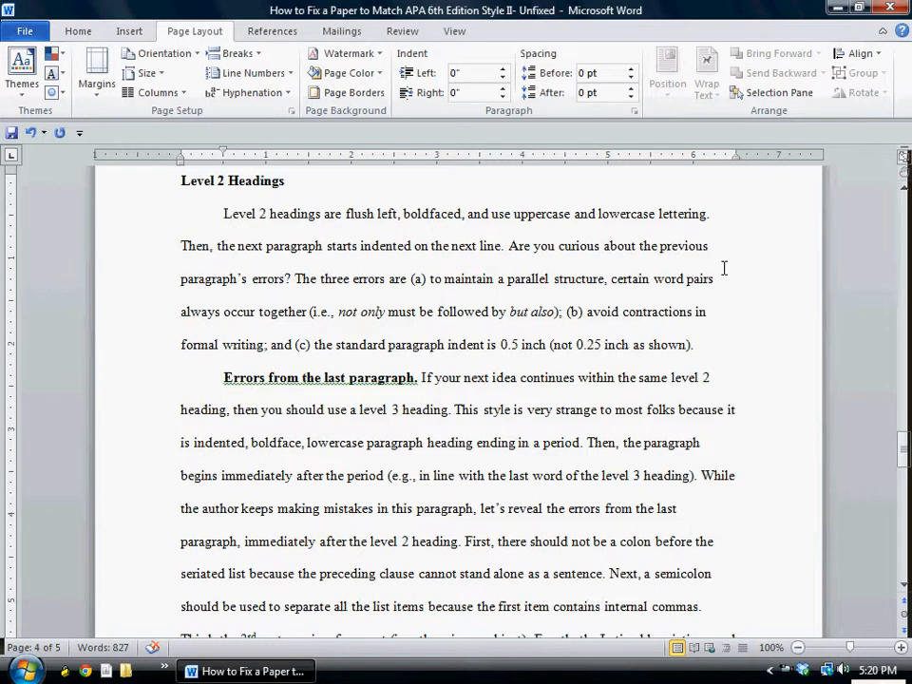
pyautogui.hotkey('ctrl', 'Right')
pyautogui.hotkey('ctrl', 'Right')
pyautogui.hotkey('ctrl', 'Right')
pyautogui.hotkey('ctrl', 'Right')
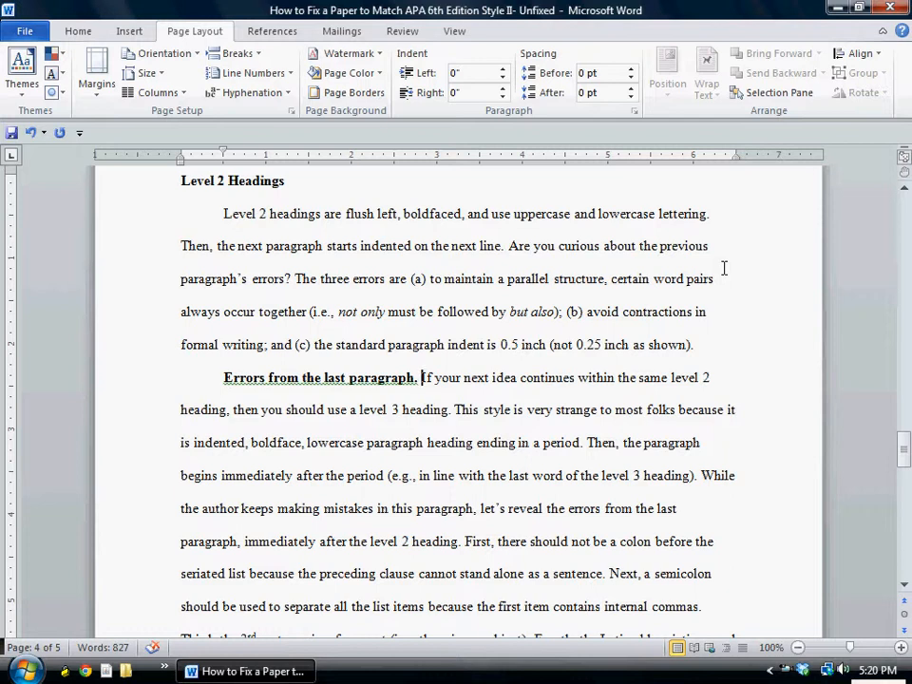
# Replace "e.g." with "i.e." in the parentheses before "in line with the last word of the level 3 heading"
pyautogui.press('Down')
pyautogui.press('Down')
pyautogui.press('Down')
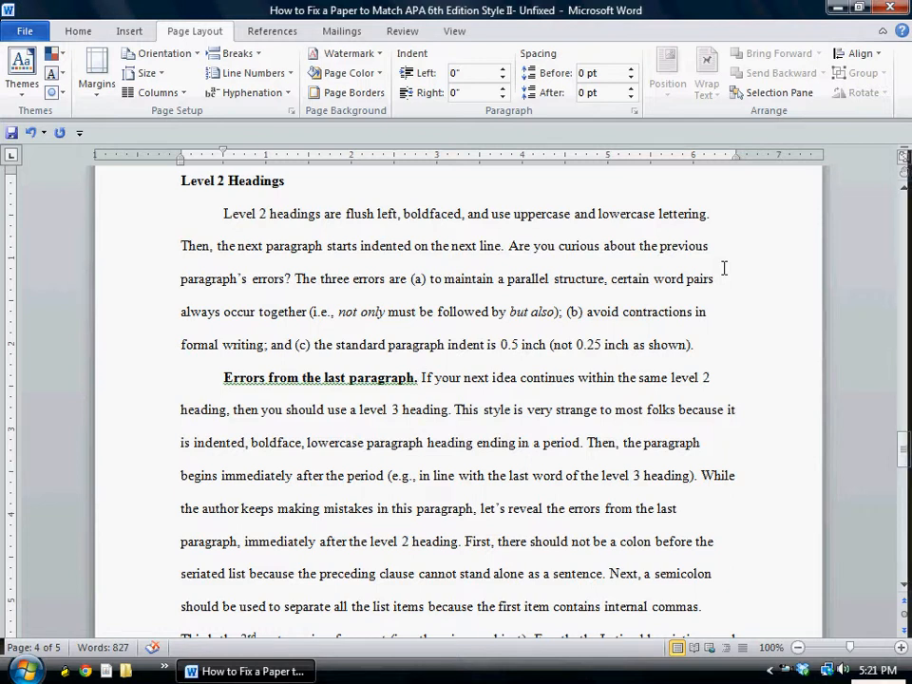
pyautogui.press('Left')
pyautogui.press('Left')
pyautogui.press('Left')
pyautogui.press('Left')
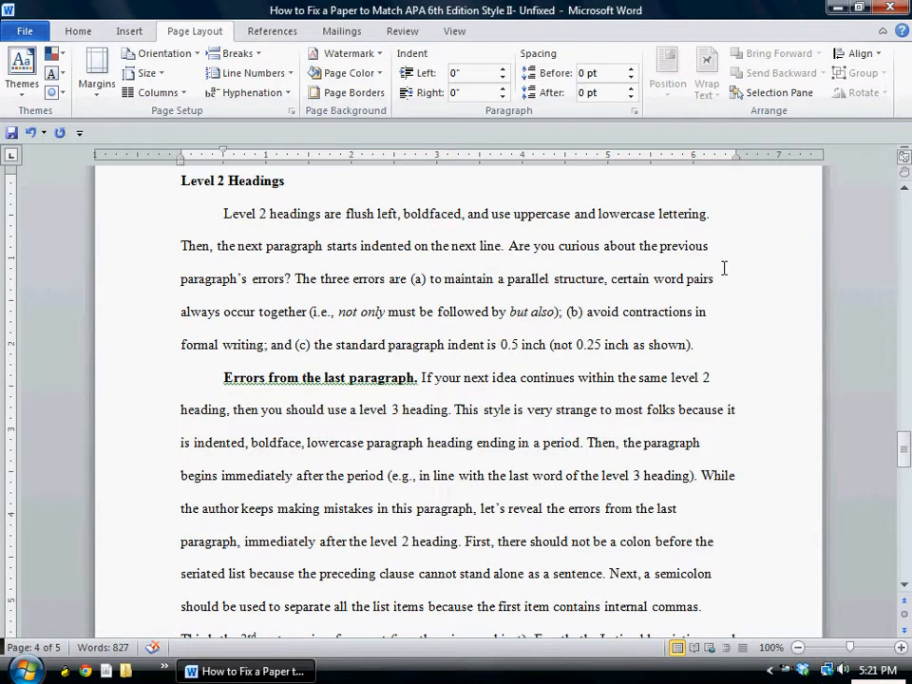
pyautogui.write('.')
pyautogui.press('BackSpace')
pyautogui.press('BackSpace')
pyautogui.press('BackSpace')
pyautogui.press('BackSpace')
pyautogui.write('i.e')
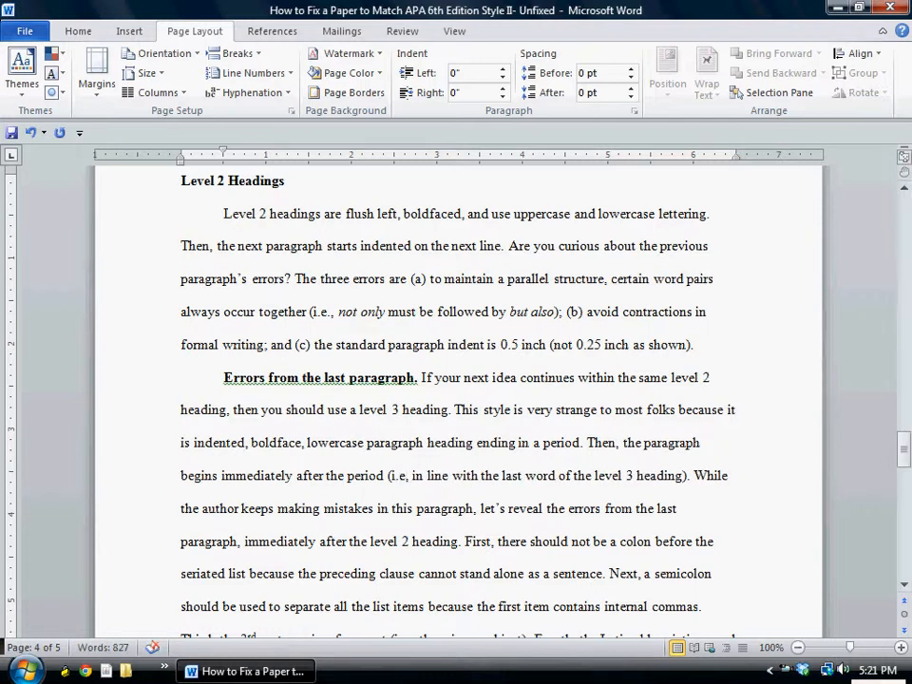
pyautogui.write('.')
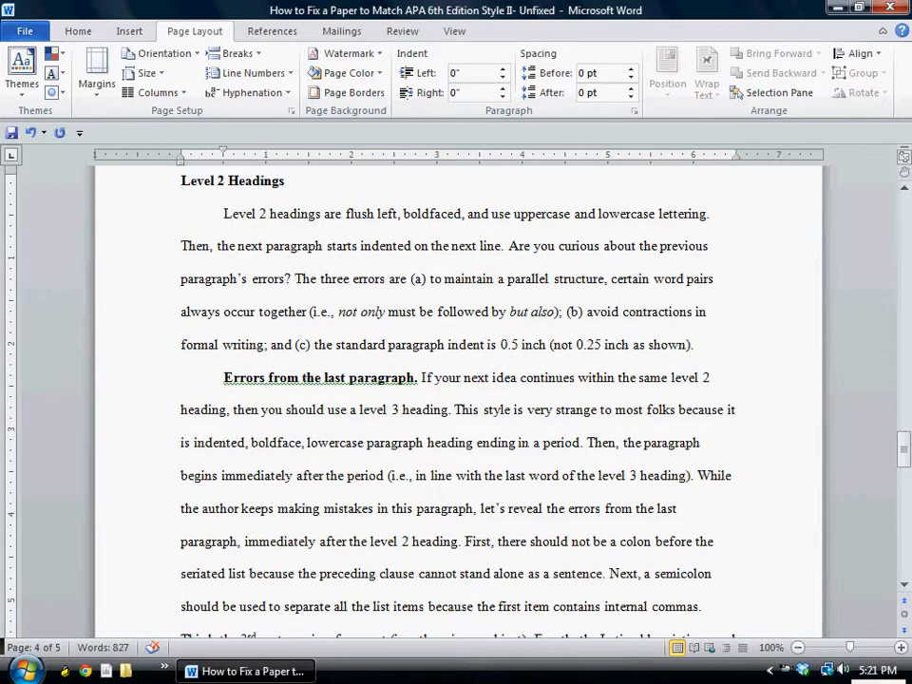
# Replace "the author keeps" with "I keep" before "making mistakes in this paragraph"
pyautogui.press('Down')
pyautogui.hotkey('ctrl', 'Left')
pyautogui.hotkey('ctrl', 'Left')
pyautogui.hotkey('ctrl', 'Left')
pyautogui.hotkey('ctrl', 'Left')
pyautogui.hotkey('ctrl', 'Left')
pyautogui.hotkey('ctrl', 'shift', 'Left')
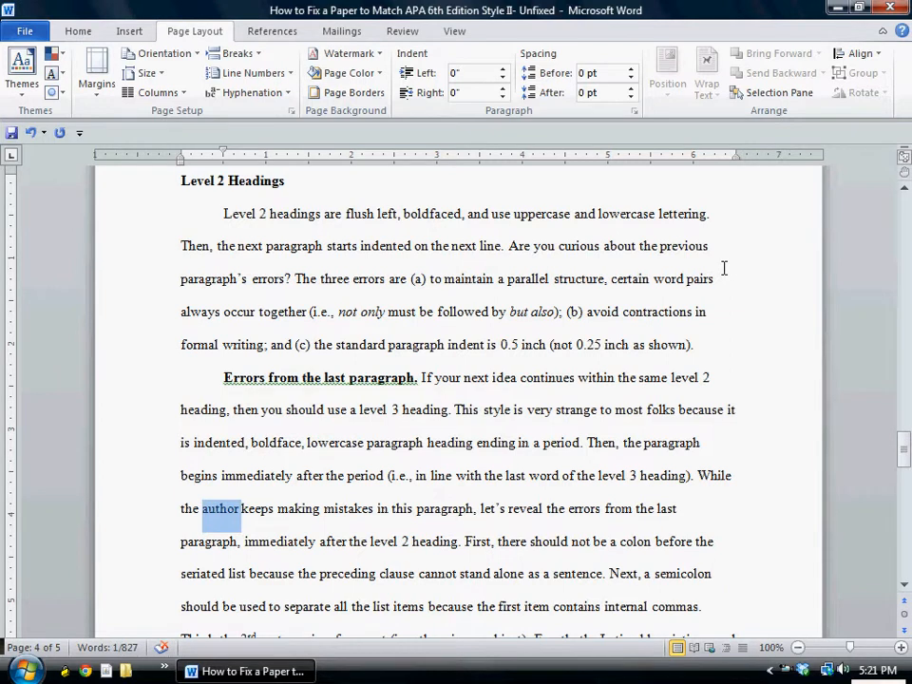
pyautogui.hotkey('ctrl', 'shift', 'Left')
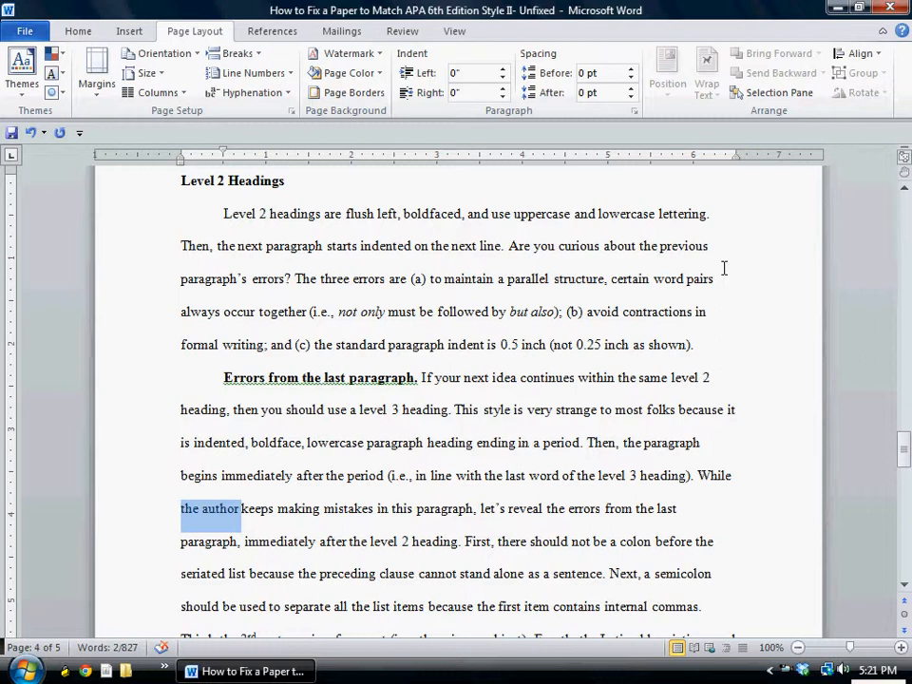
pyautogui.write('I')
pyautogui.press('Right')
pyautogui.press('Right')
pyautogui.press('Right')
pyautogui.press('Right')
pyautogui.press('Right')
pyautogui.press('BackSpace')
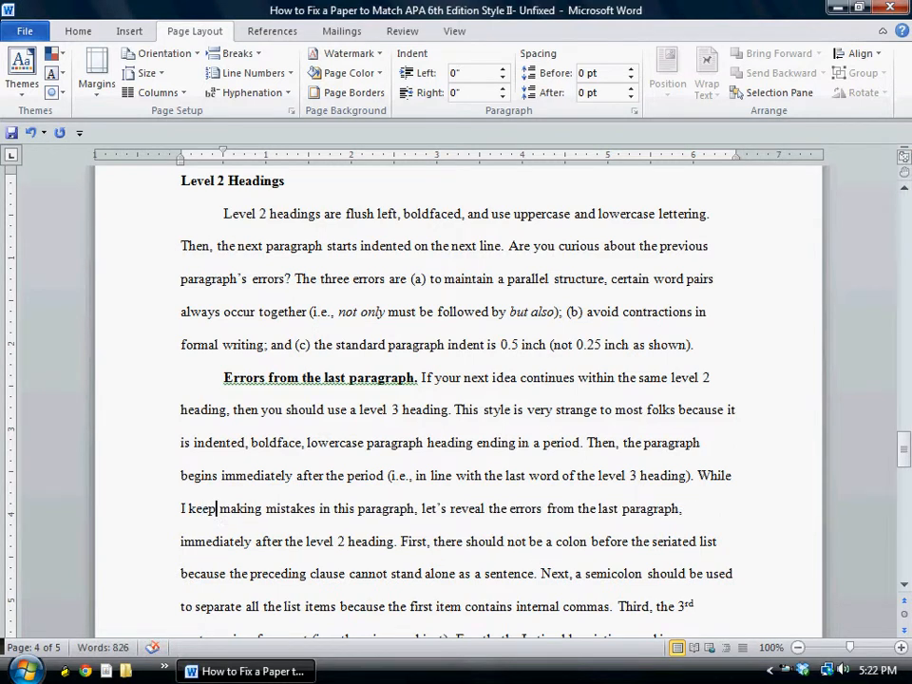
# Replace the contraction "let's" with "let us" before "reveal the errors from the last paragraph"
pyautogui.hotkey('ctrl', 'Right')
pyautogui.hotkey('ctrl', 'Right')
pyautogui.hotkey('ctrl', 'Right')
pyautogui.hotkey('ctrl', 'Right')
pyautogui.hotkey('ctrl', 'Right')
pyautogui.hotkey('ctrl', 'Right')
pyautogui.hotkey('ctrl', 'Right')
pyautogui.hotkey('ctrl', 'Right')
pyautogui.press('Left')
pyautogui.press('BackSpace')
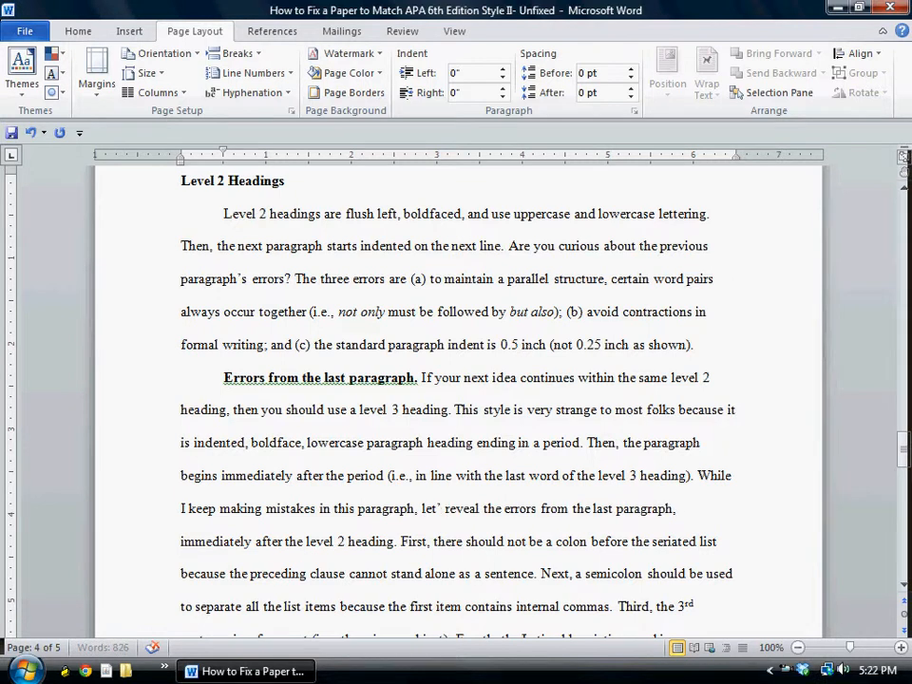
pyautogui.press('BackSpace')
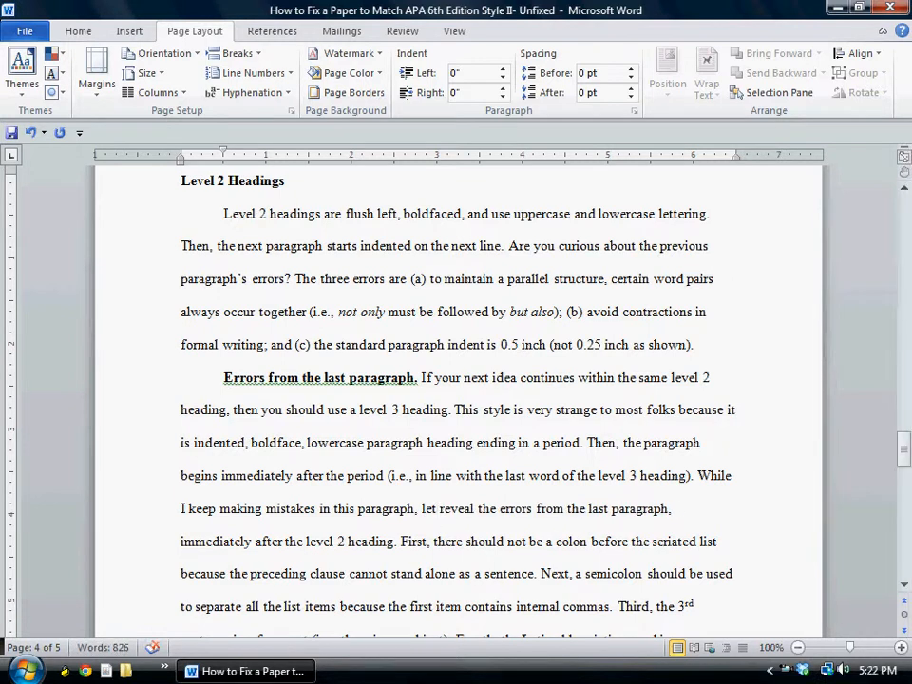
pyautogui.write('us')
# Replace "Next," with "Second," at the start of the sentence about using a semicolon between list items
pyautogui.press('Down')
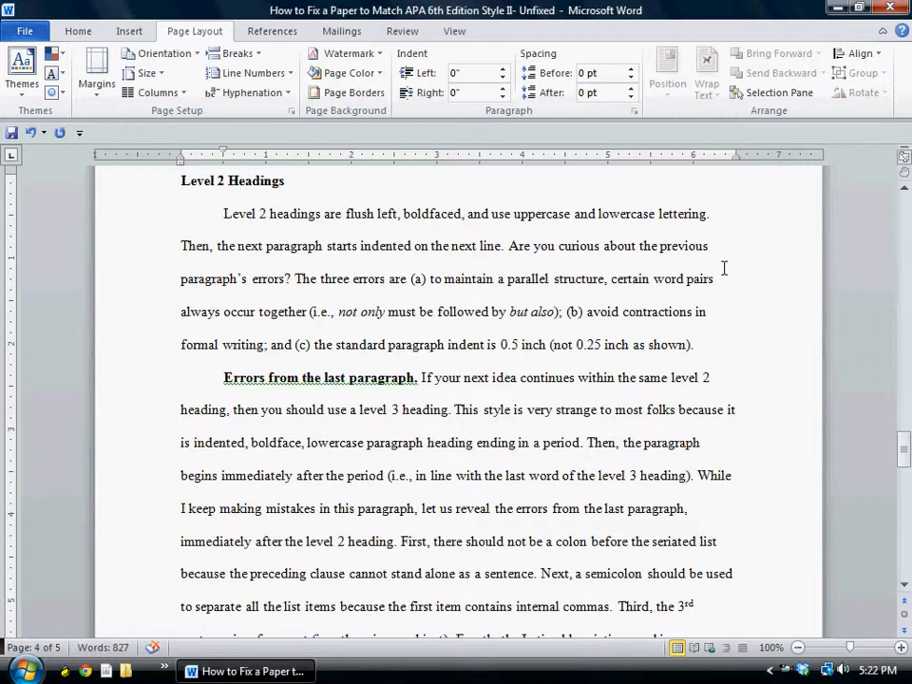
pyautogui.press('Down')
pyautogui.hotkey('ctrl', 'Right')
pyautogui.hotkey('ctrl', 'Right')
pyautogui.hotkey('ctrl', 'Right')
pyautogui.hotkey('ctrl', 'Right')
pyautogui.press('Right')
pyautogui.hotkey('shift', 'Right')
pyautogui.hotkey('shift', 'Right')
pyautogui.hotkey('shift', 'Right')
pyautogui.hotkey('shift', 'Right')
pyautogui.hotkey('shift', 'Right')
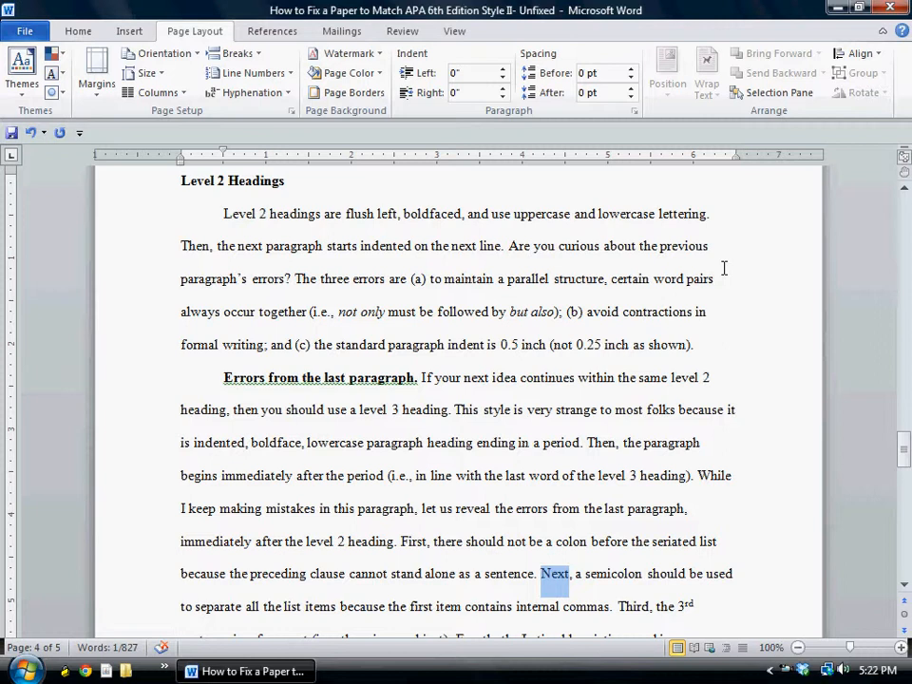
pyautogui.write('Secon')
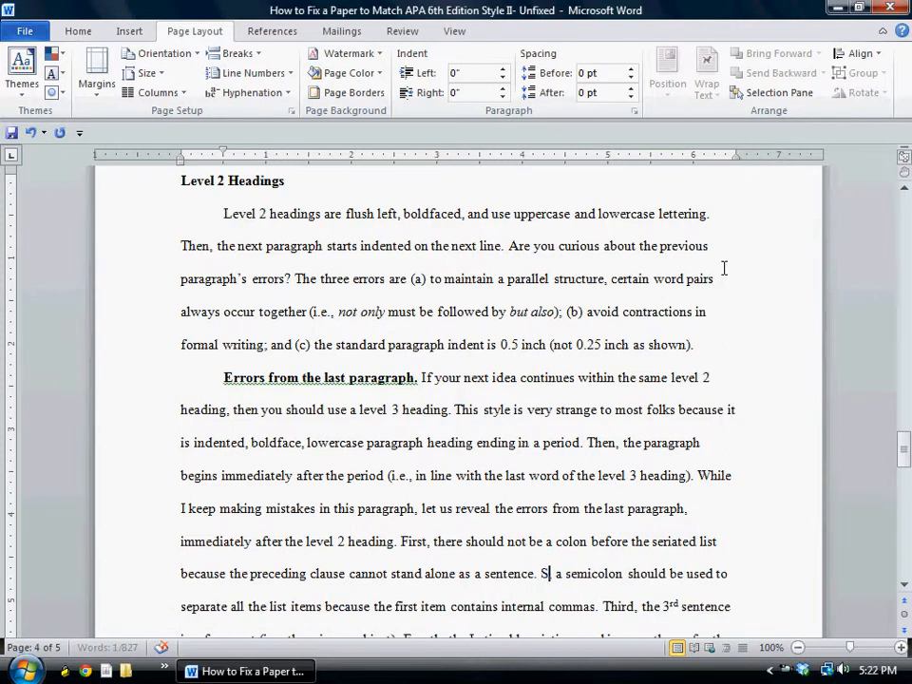
pyautogui.write('d,')
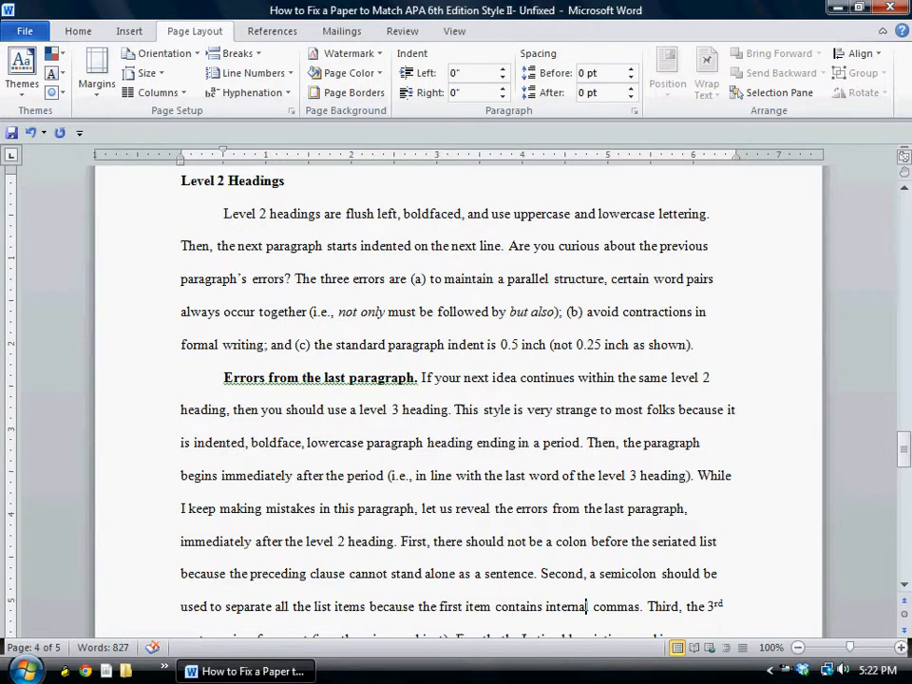
# Remove the superscript formatting from the "rd" in "3rd" in the sentence beginning "Third,"
pyautogui.scroll(-1, 587, 606)
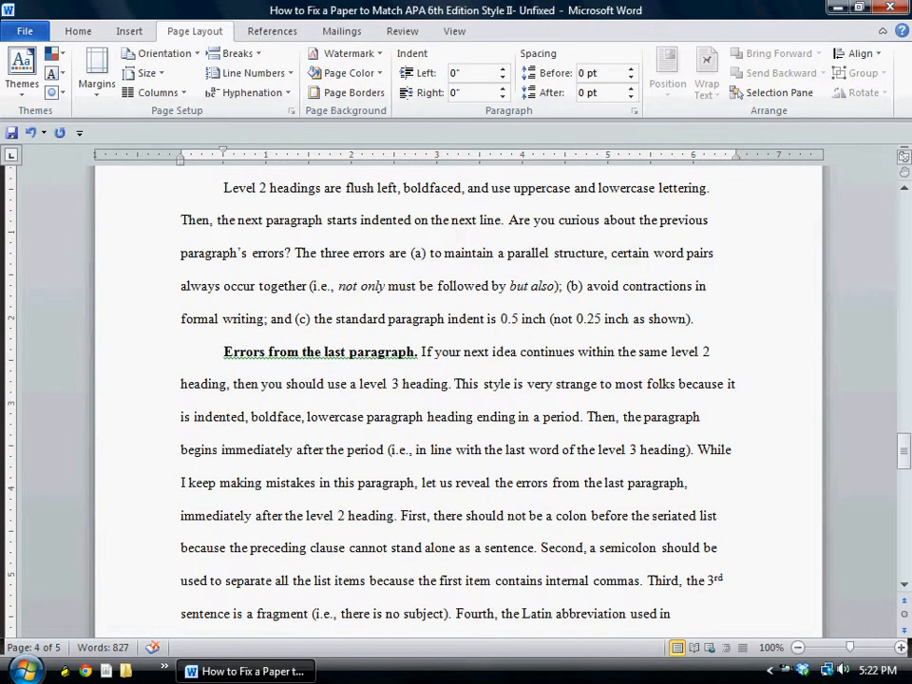
pyautogui.hotkey('ctrl', 'Right')
pyautogui.hotkey('ctrl', 'Right')
pyautogui.hotkey('ctrl', 'Right')
pyautogui.hotkey('ctrl', 'Right')
pyautogui.hotkey('ctrl', 'Right')
pyautogui.hotkey('ctrl', 'Right')
pyautogui.press('Right')
pyautogui.press('Left')
pyautogui.press('Left')
pyautogui.hotkey('shift', 'Left')
pyautogui.hotkey('shift', 'Left')
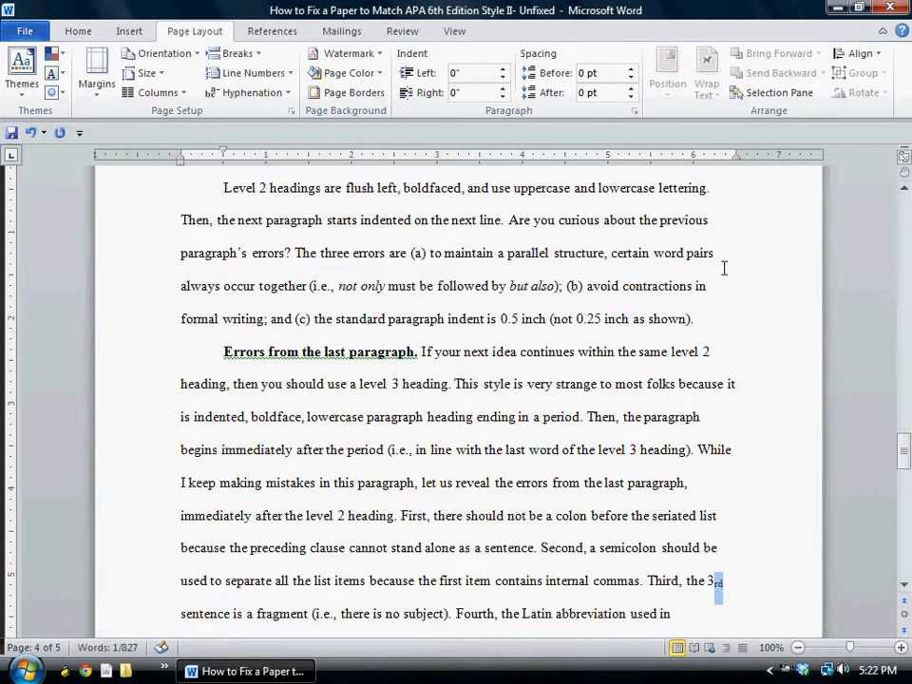
pyautogui.hotkey('ctrl', 'shift', '=')
pyautogui.press('Right')
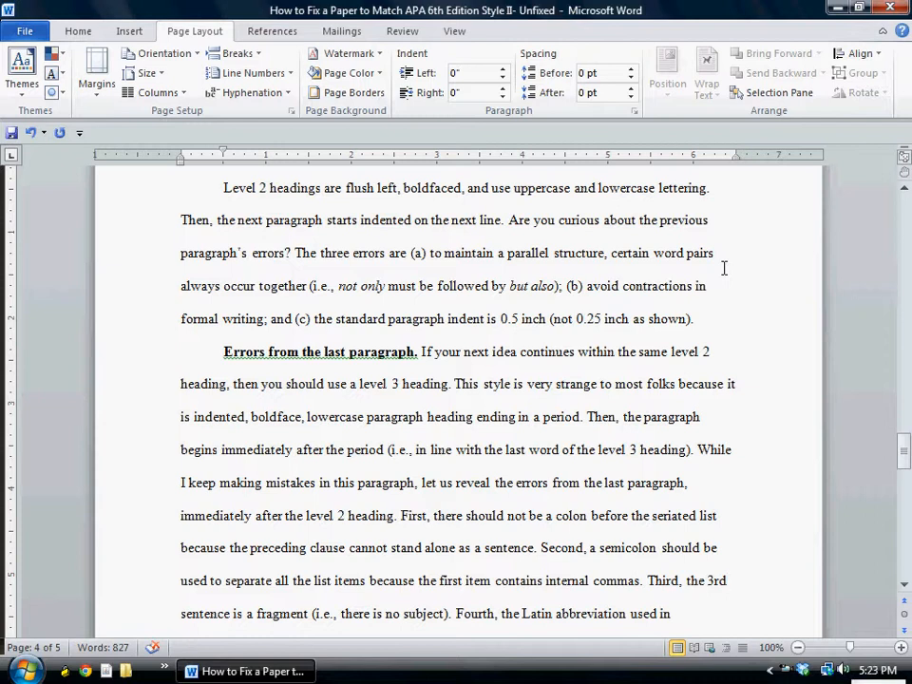
# Delete "is available by" from the sentence about the complete list of Latin abbreviations and their meanings
pyautogui.press('Down')
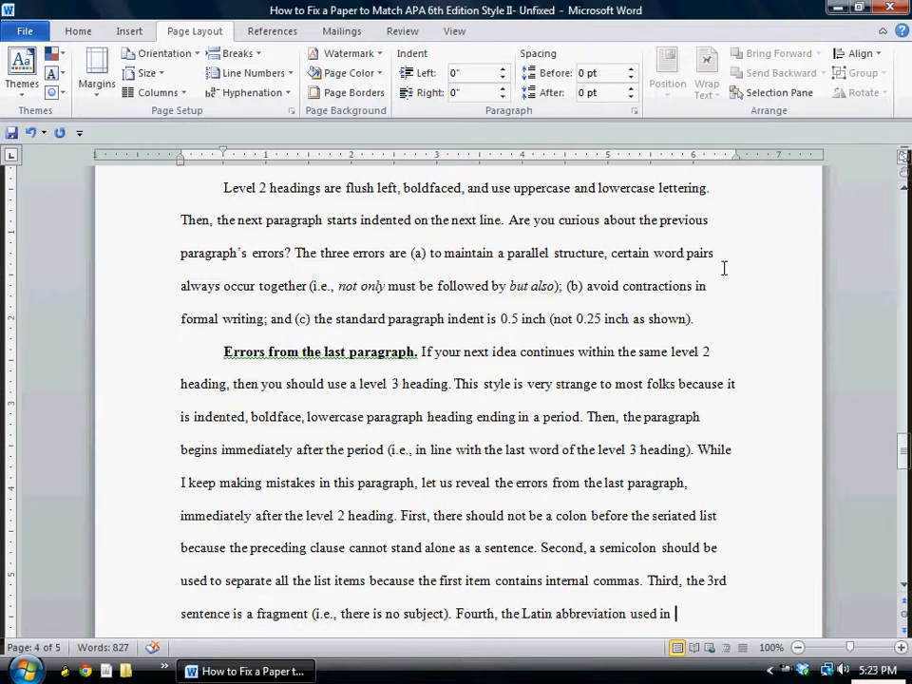
pyautogui.press('Down')
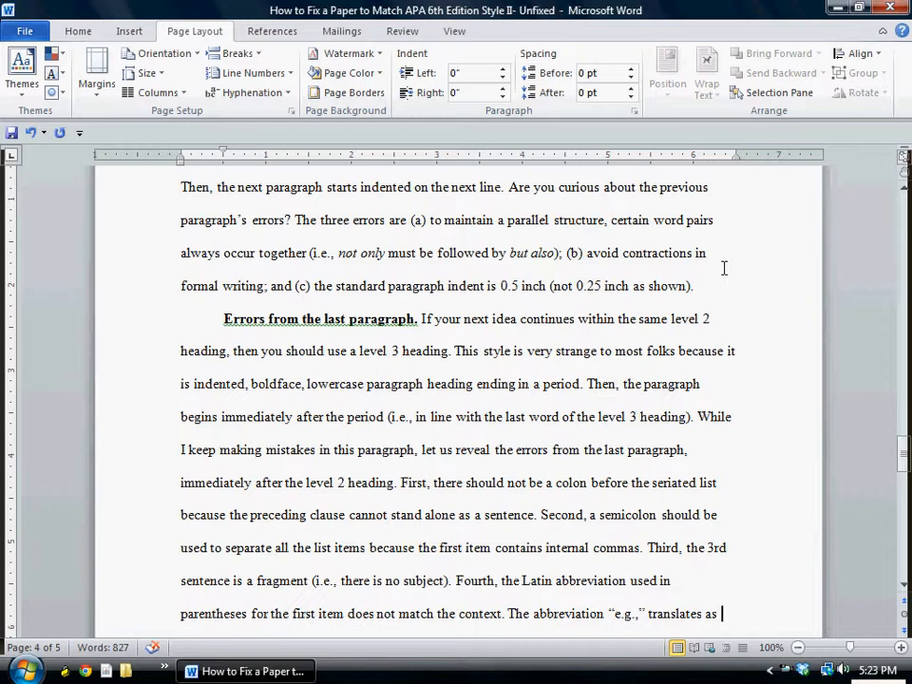
pyautogui.write('"for example," and is not suited to this instance because "i.e.," which translates as "that is," is more appropriate. For a complete list of Latin abbreviations and their meanings, is available by ')
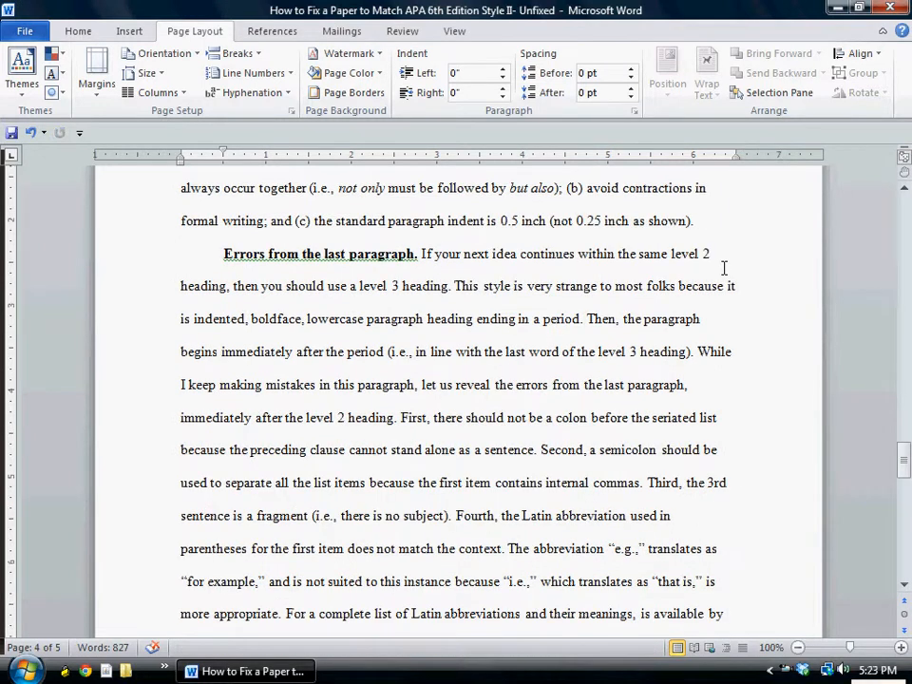
pyautogui.write('searching Latin Abbreviations on the APA blog. Fifth, the level 2 heading appears on a different')
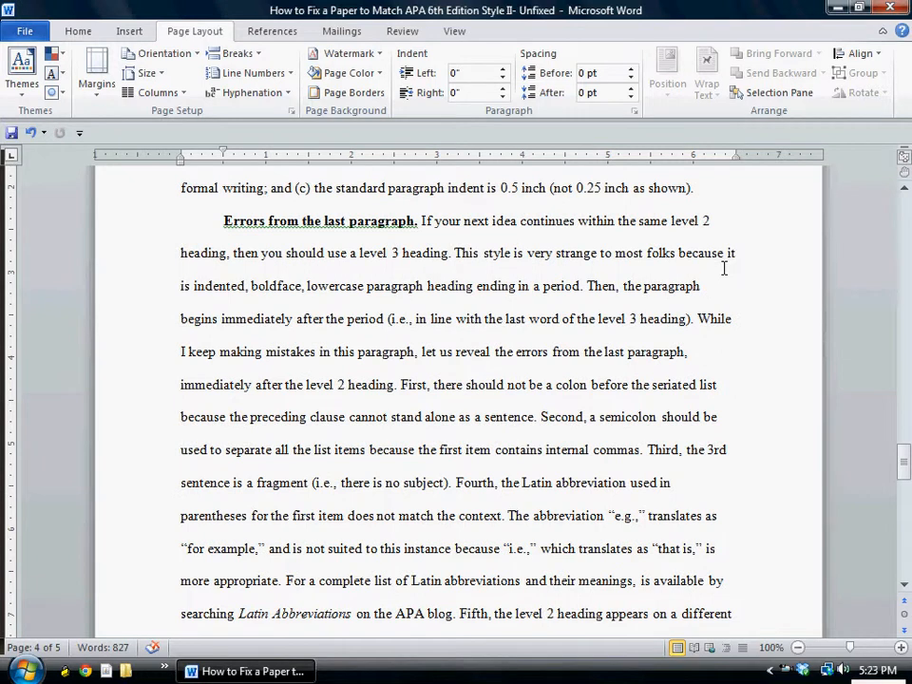
pyautogui.press('Up')
pyautogui.hotkey('ctrl', 'Left')
pyautogui.hotkey('ctrl', 'Left')
pyautogui.hotkey('ctrl', 'Left')
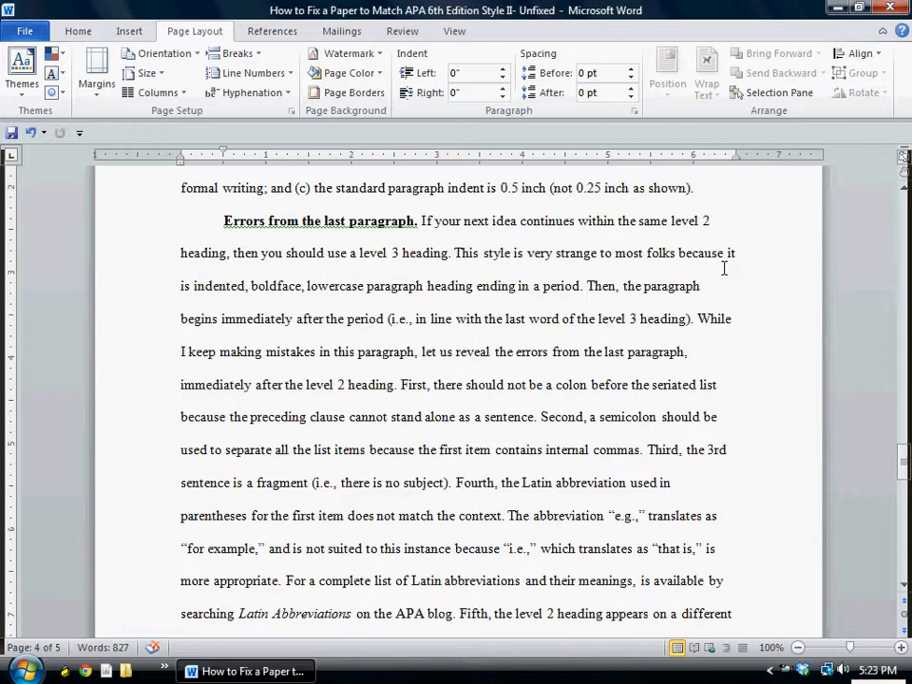
pyautogui.hotkey('ctrl', 'shift', 'Right')
pyautogui.hotkey('ctrl', 'shift', 'Right')
pyautogui.hotkey('ctrl', 'shift', 'Right')
pyautogui.press('Delete')
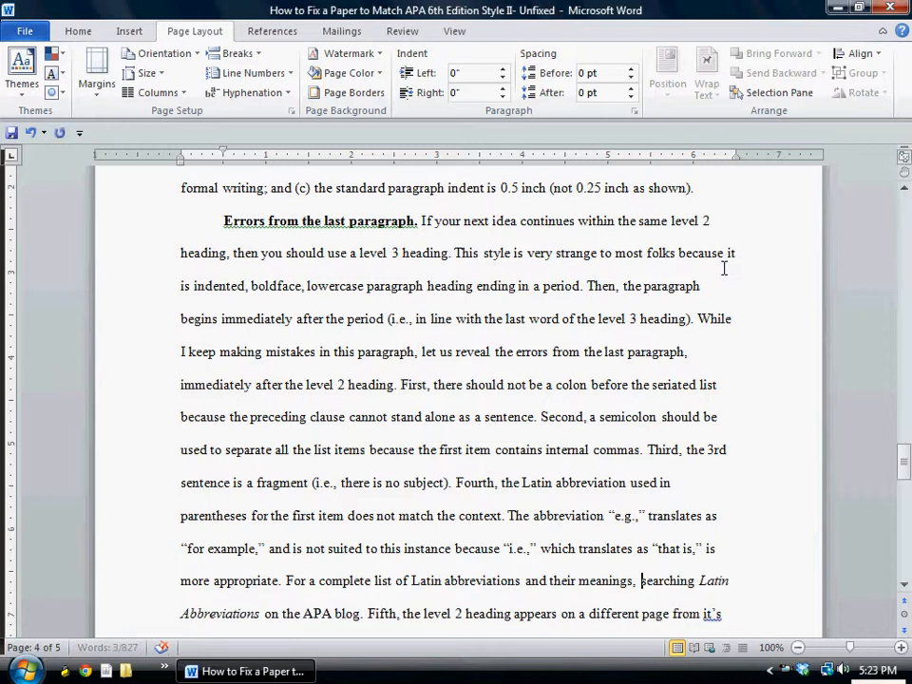
# Change "searching" to "search" before the italic "Latin Abbreviations"
pyautogui.hotkey('ctrl', 'Right')
pyautogui.press('Left')
pyautogui.press('BackSpace')
pyautogui.press('BackSpace')
pyautogui.press('BackSpace')
# Correct "it's" to the possessive "its" in the sentence about the level 2 heading appearing on a different page
pyautogui.press('Down')
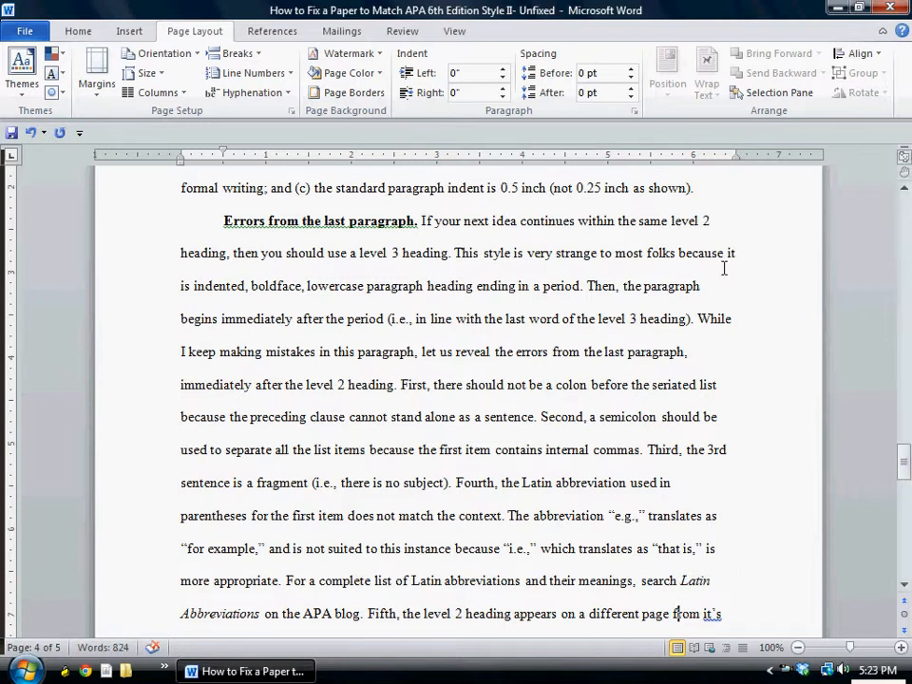
pyautogui.press('Down')
pyautogui.press('Up')
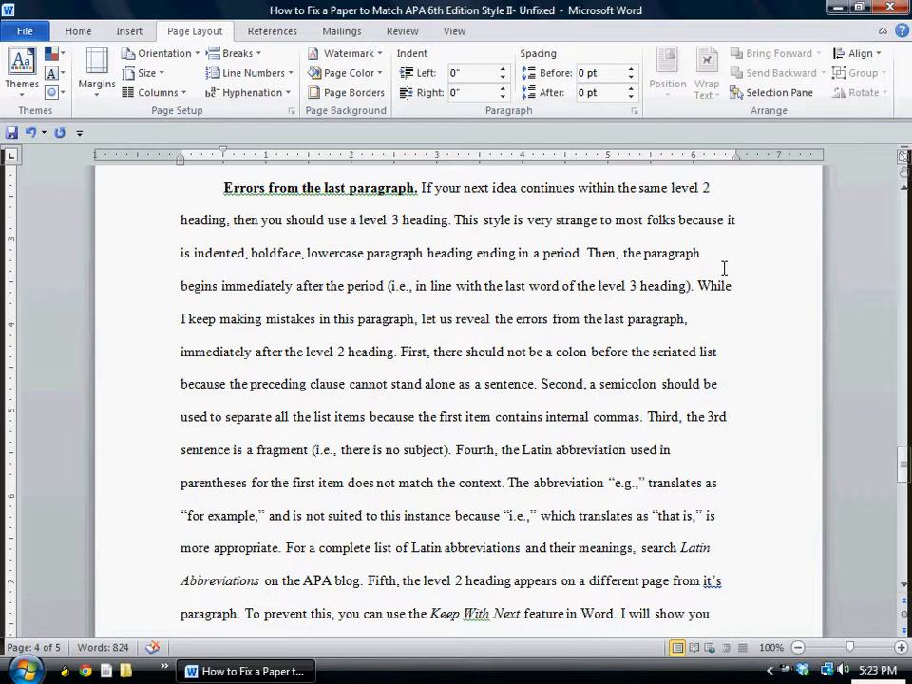
pyautogui.press('Right')
pyautogui.press('Right')
pyautogui.press('Right')
pyautogui.press('Right')
pyautogui.press('Right')
pyautogui.press('Right')
pyautogui.press('BackSpace')
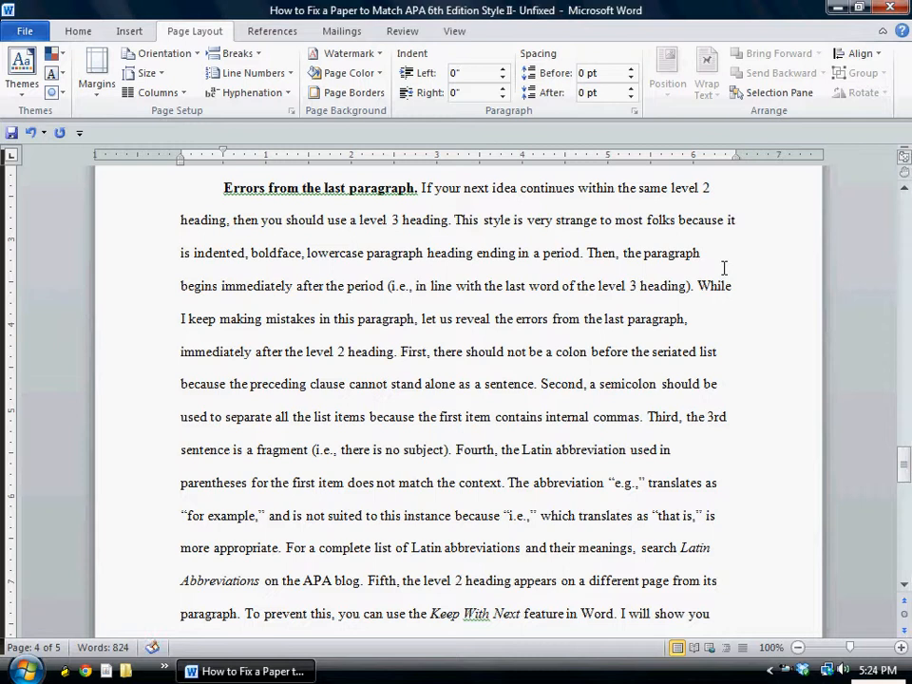
pyautogui.write("'")
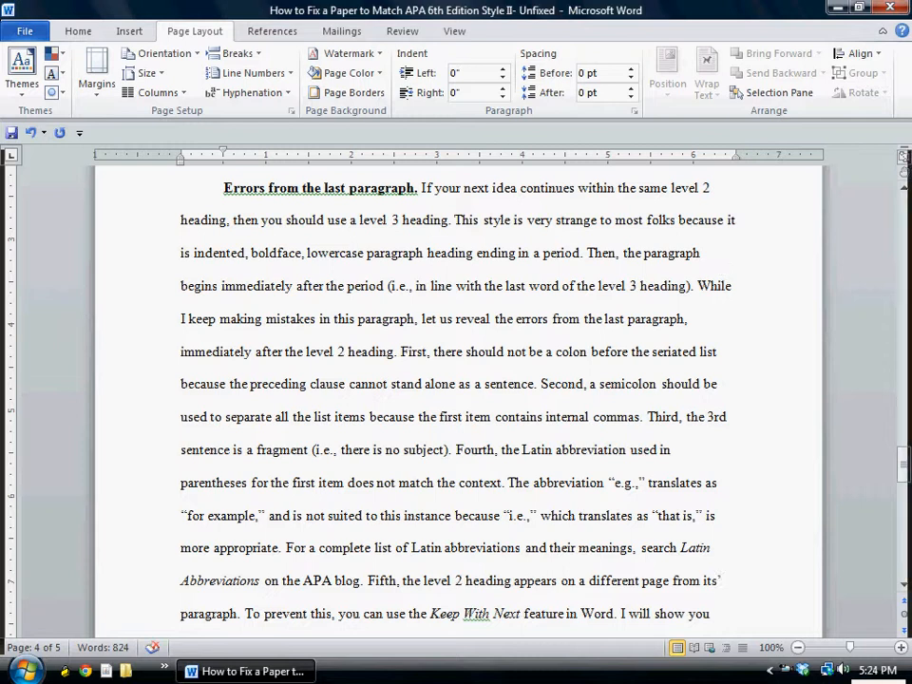
pyautogui.press('BackSpace')
pyautogui.press('Right')
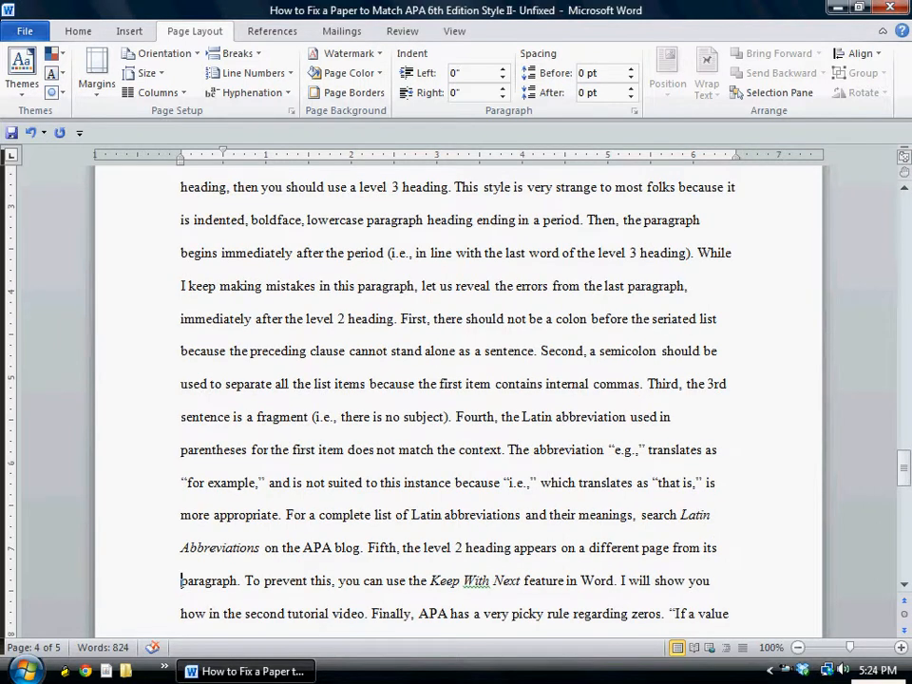
# Delete the period before the closing quotation mark after "the leading zero"
pyautogui.press('Down')
pyautogui.press('Down')
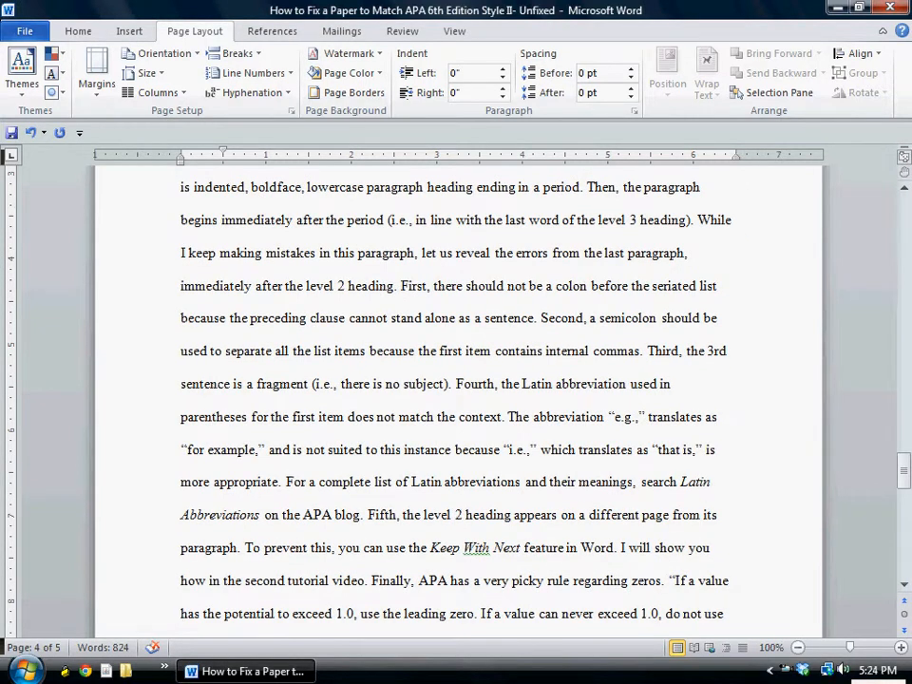
pyautogui.press('Down')
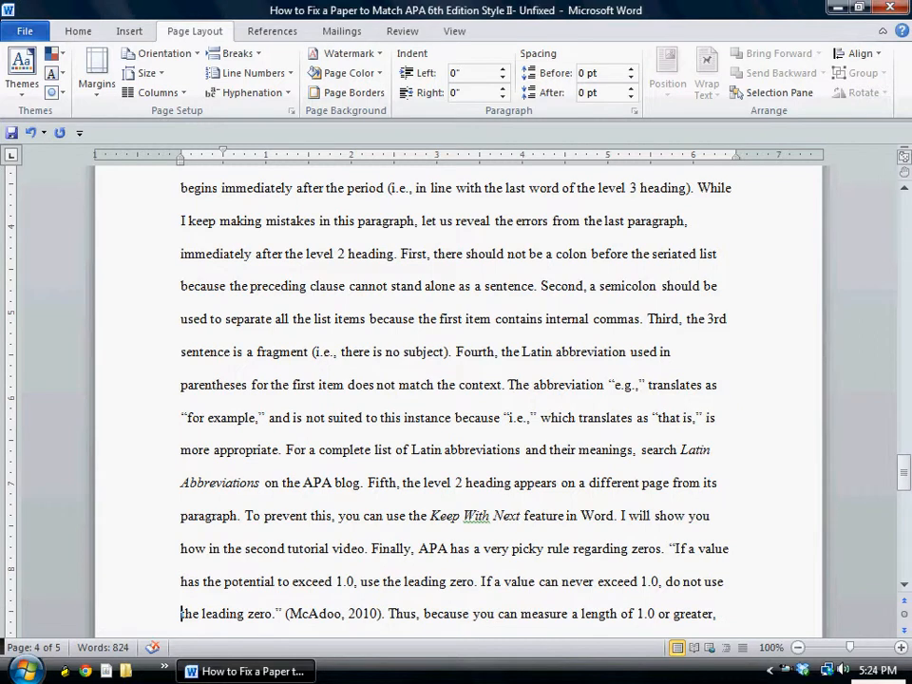
pyautogui.hotkey('ctrl', 'Right')
pyautogui.hotkey('ctrl', 'Right')
pyautogui.hotkey('ctrl', 'Right')
pyautogui.press('BackSpace')
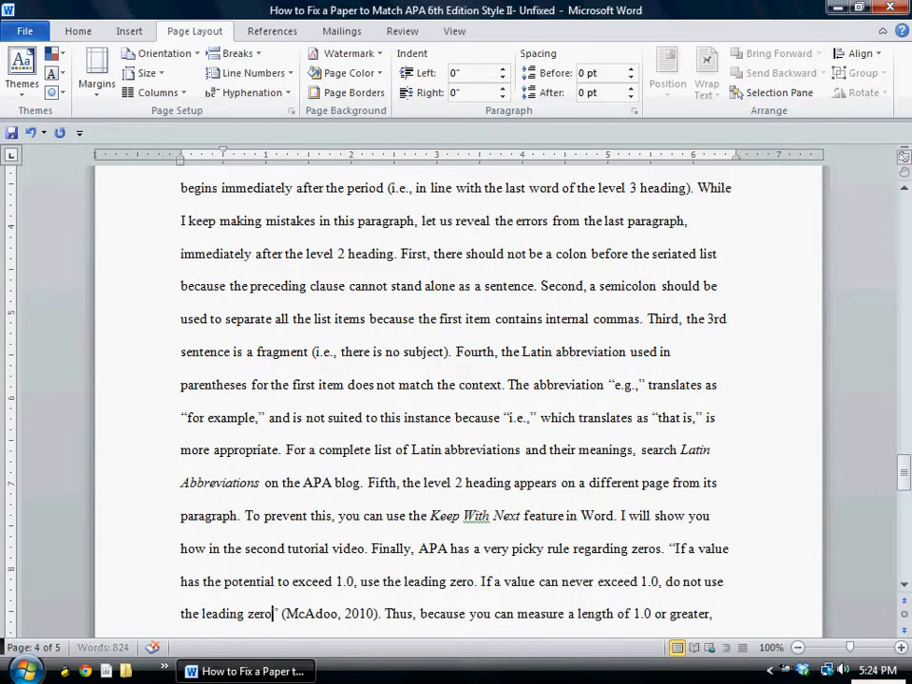
# Examine the parenthetical citation after the leading zero quotation, through the period that follows it
pyautogui.press('Right')
pyautogui.press('Right')
pyautogui.press('Right')
pyautogui.press('Right')
pyautogui.press('Right')
pyautogui.press('Right')
pyautogui.press('Right')
pyautogui.press('Right')
pyautogui.press('Right')
pyautogui.press('Right')
pyautogui.press('Right')
pyautogui.press('Right')
pyautogui.press('Right')
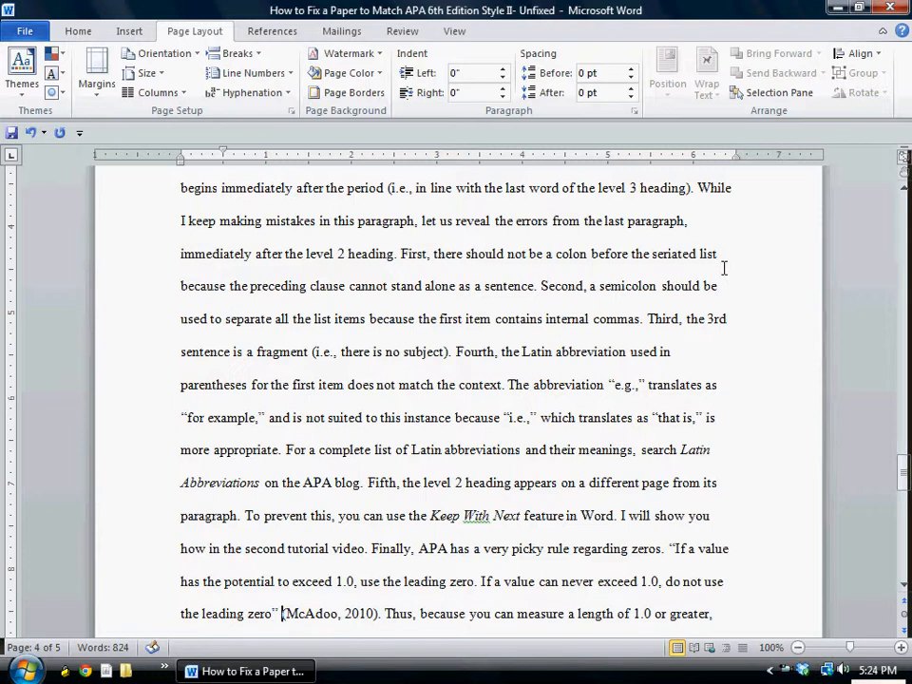
pyautogui.press('Right')
pyautogui.press('Right')
pyautogui.press('Right')
pyautogui.press('Right')
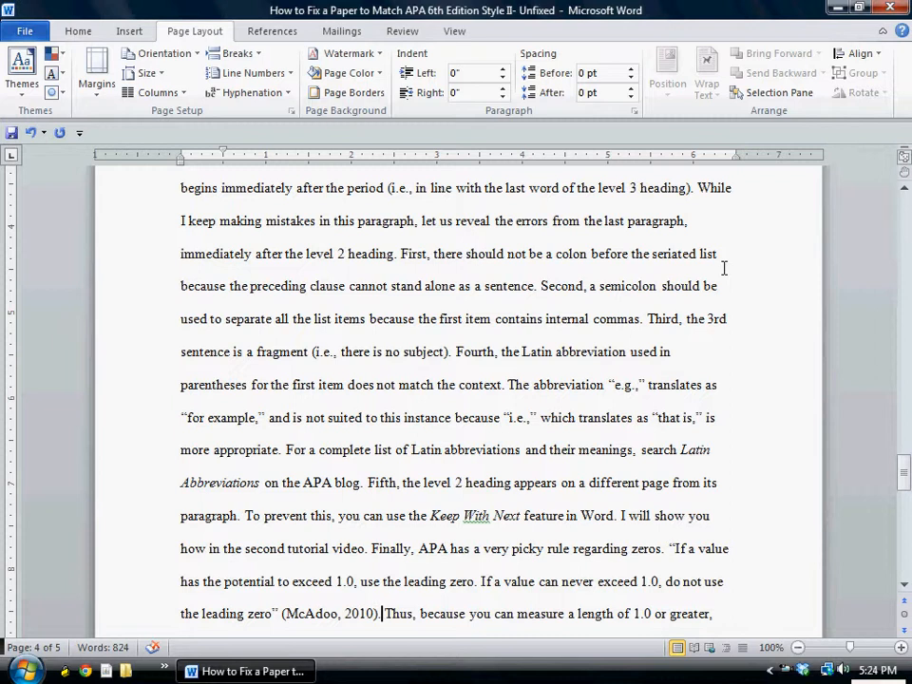
# Start a new paragraph after the sentence ending "at least six." on page 5
pyautogui.press('Down')
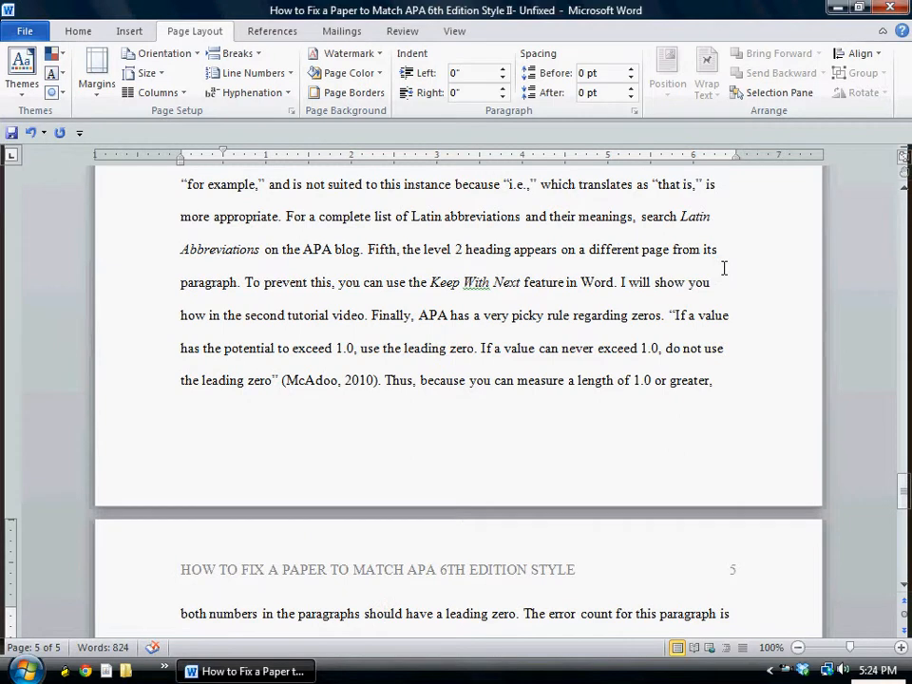
pyautogui.press('Down')
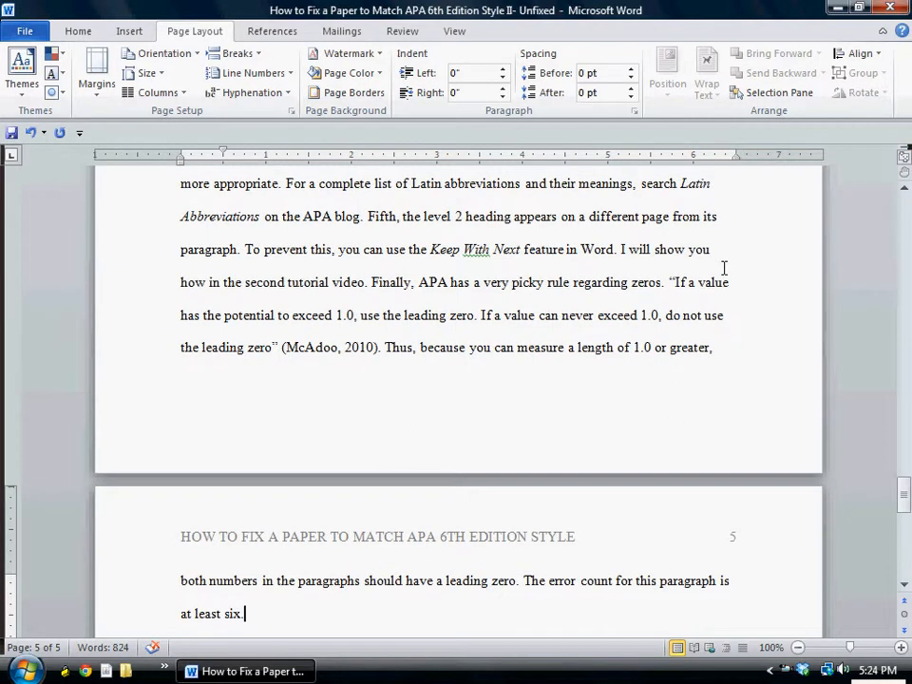
pyautogui.press('Return')
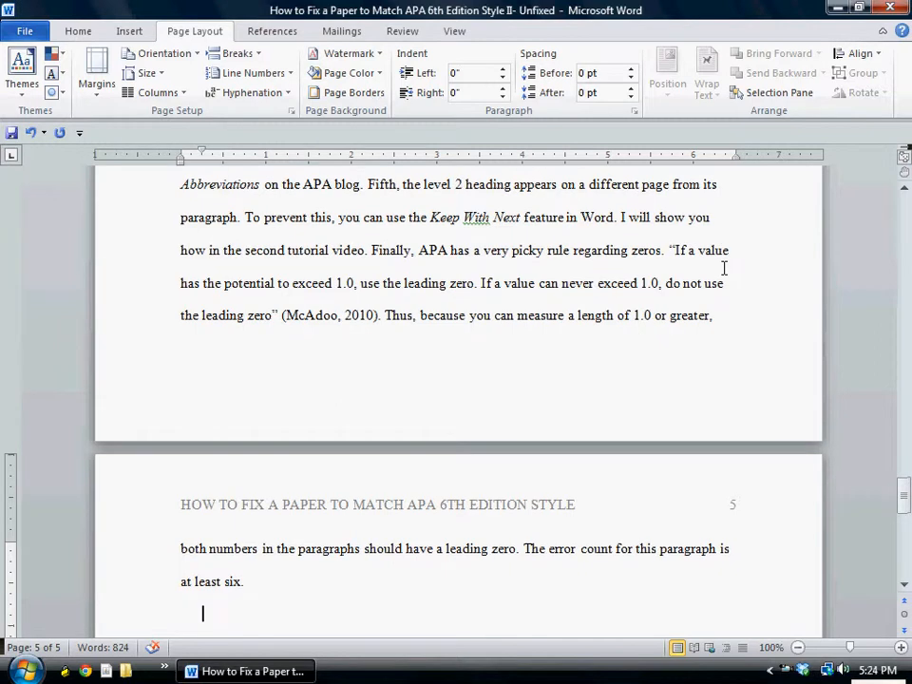